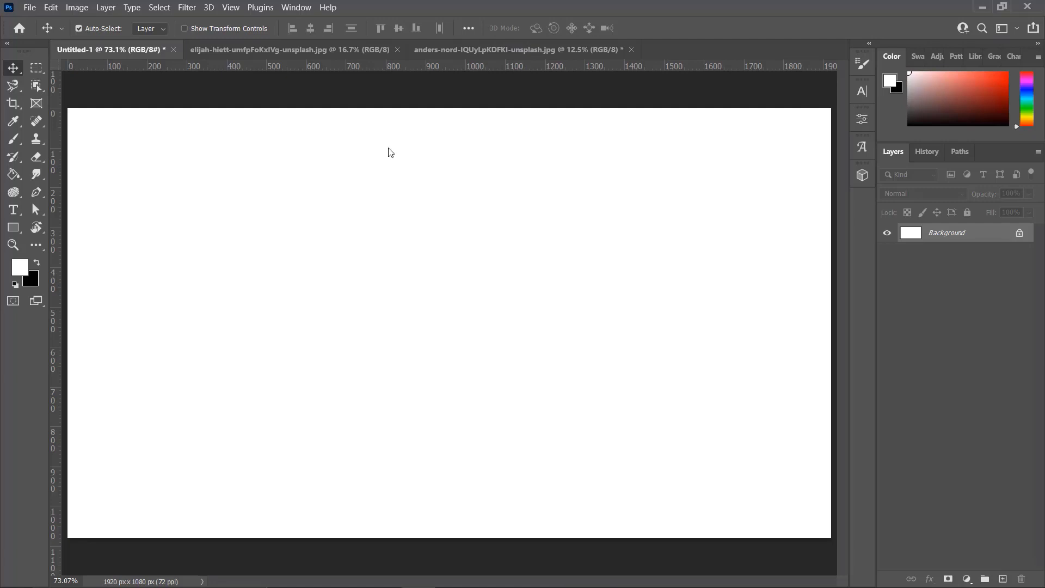
Review the portrait photo and the tree photo in their open documents
click(268, 48)
click(494, 47)
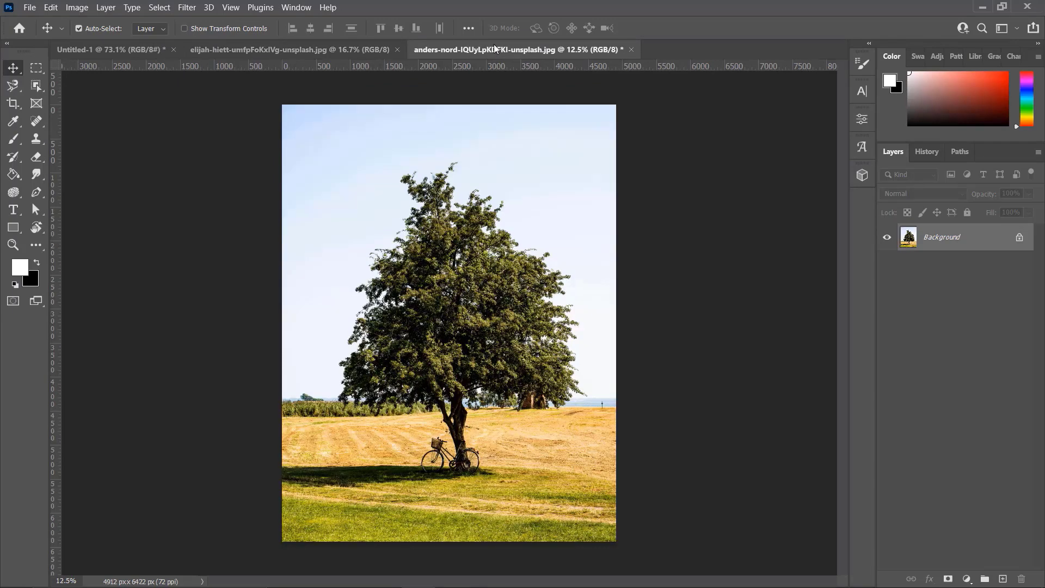
click(302, 50)
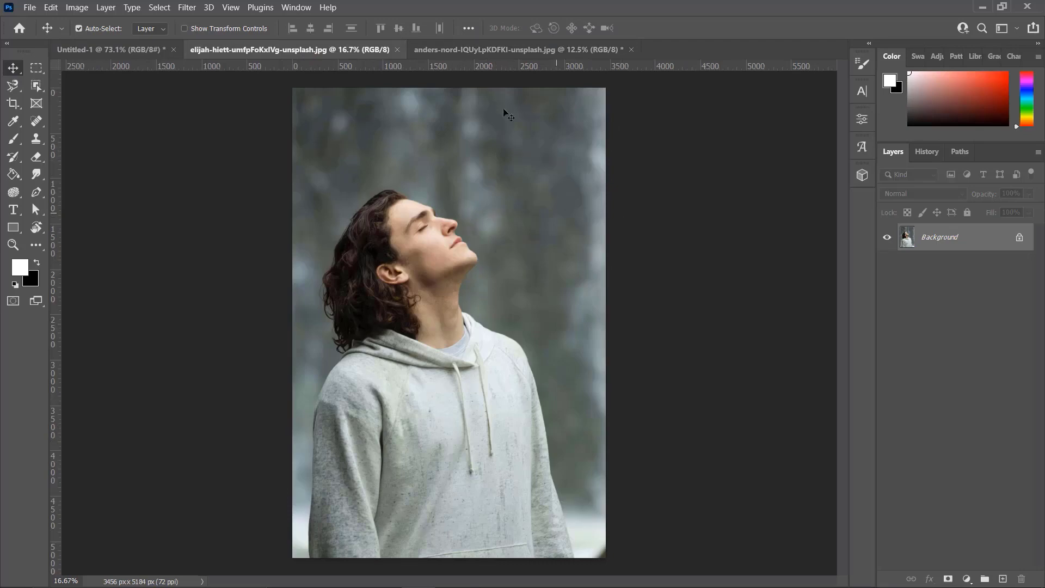
click(449, 50)
click(271, 54)
click(452, 50)
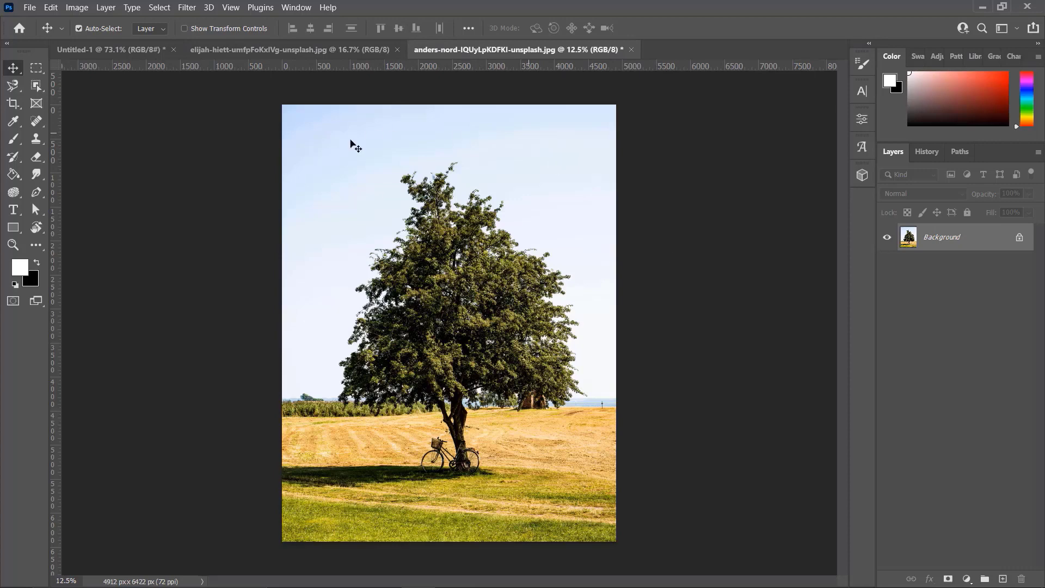
Select the man in the portrait photo with the Object Selection tool and mask out the background
click(273, 54)
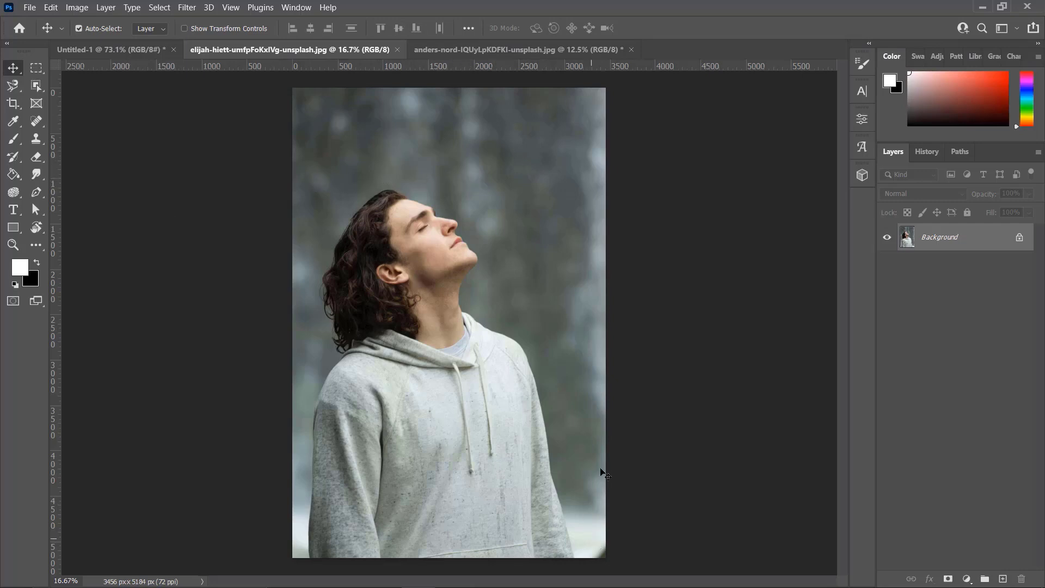
click(35, 86)
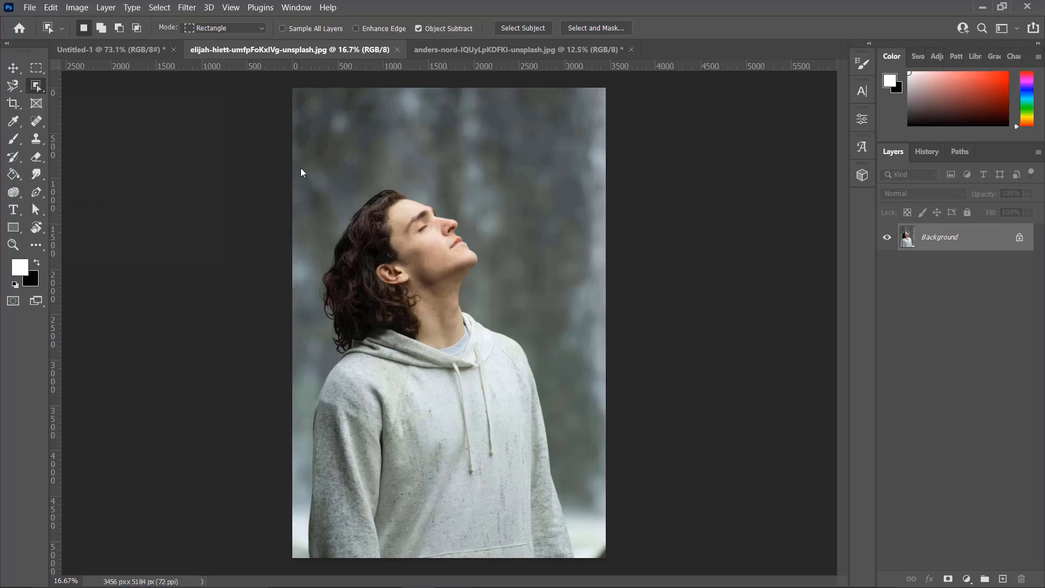
drag(300, 167, 587, 562)
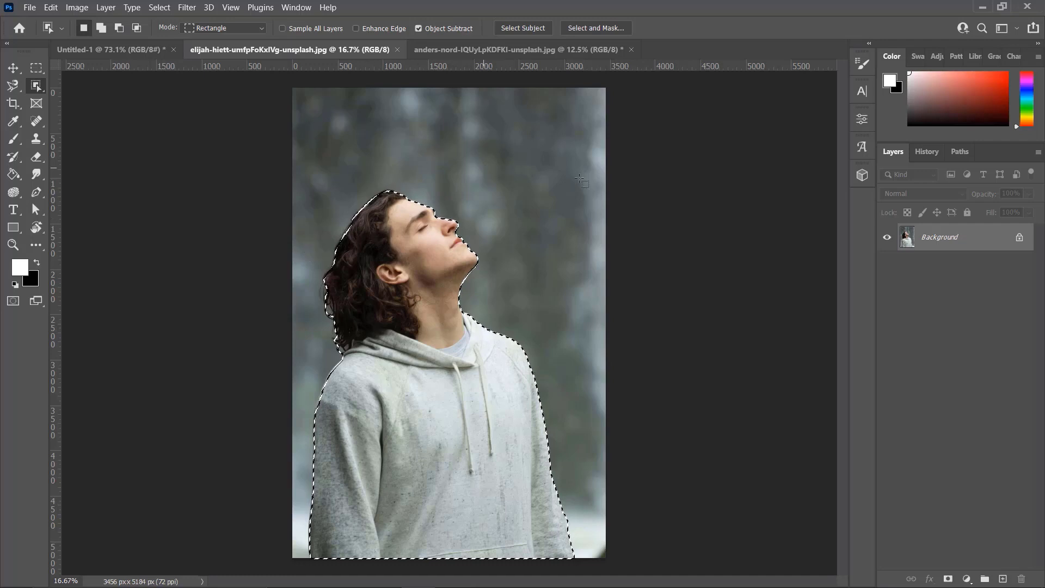
click(947, 580)
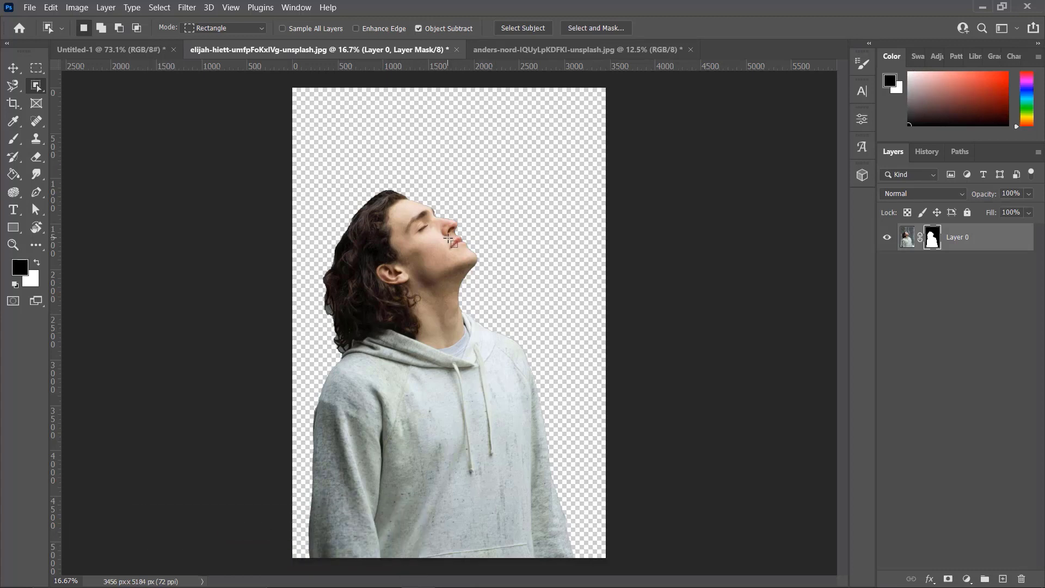
Open the man's layer mask in Select and Mask and preview it on black at 100% opacity
key(ctrl+plus)
key(ctrl+plus)
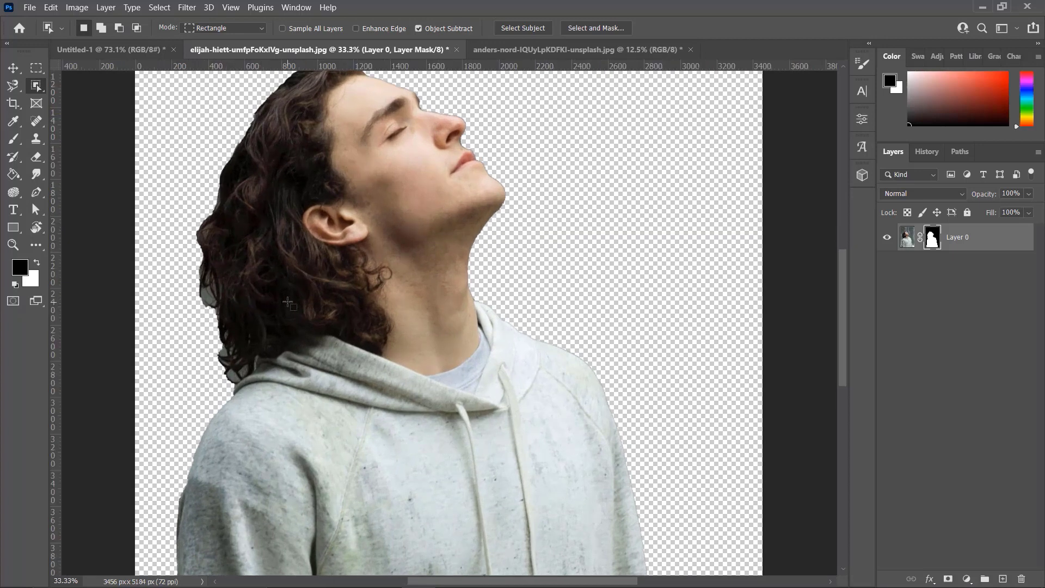
key(ctrl+minus)
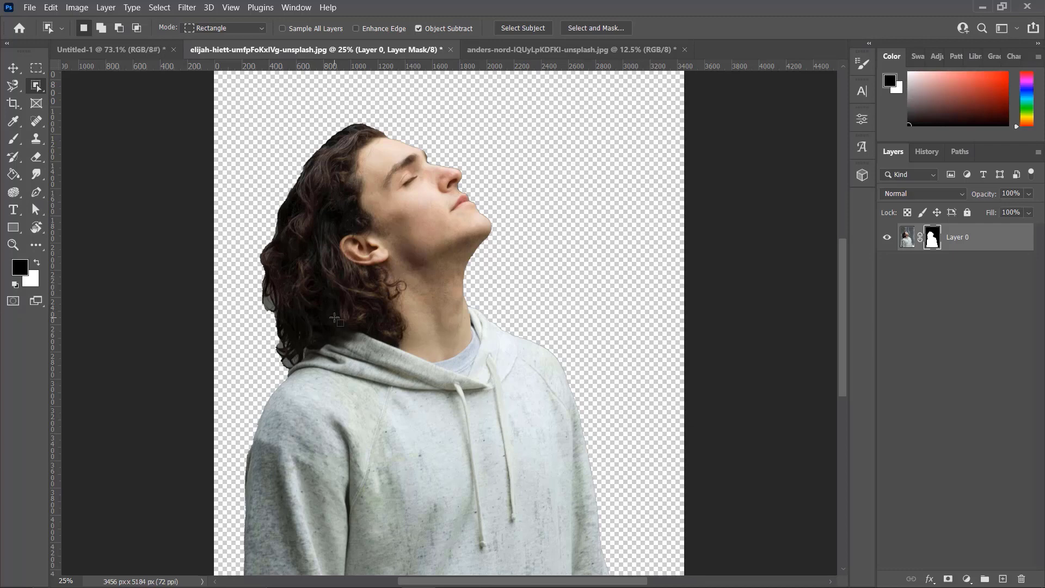
key(ctrl+minus)
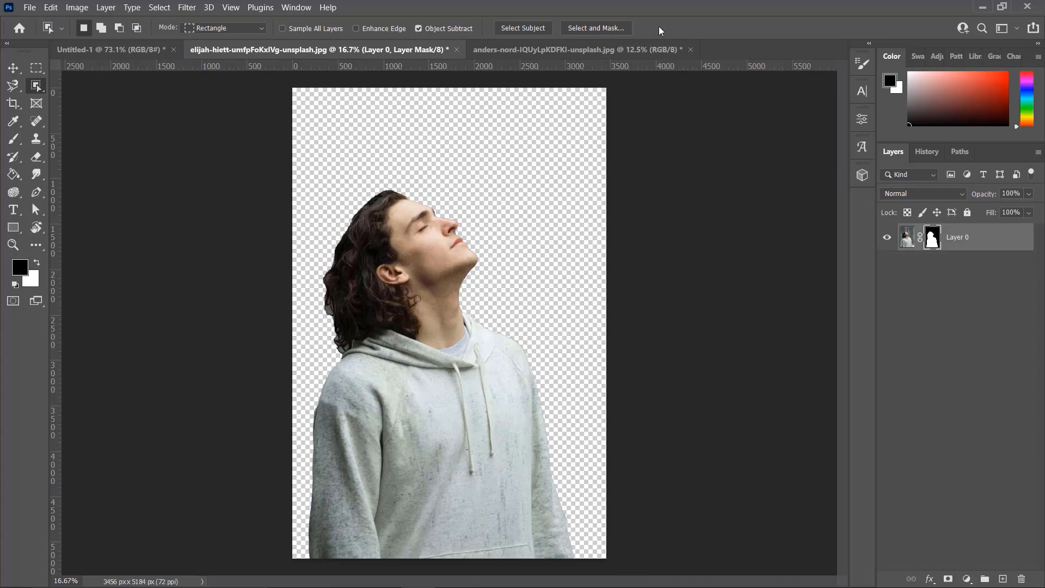
click(587, 30)
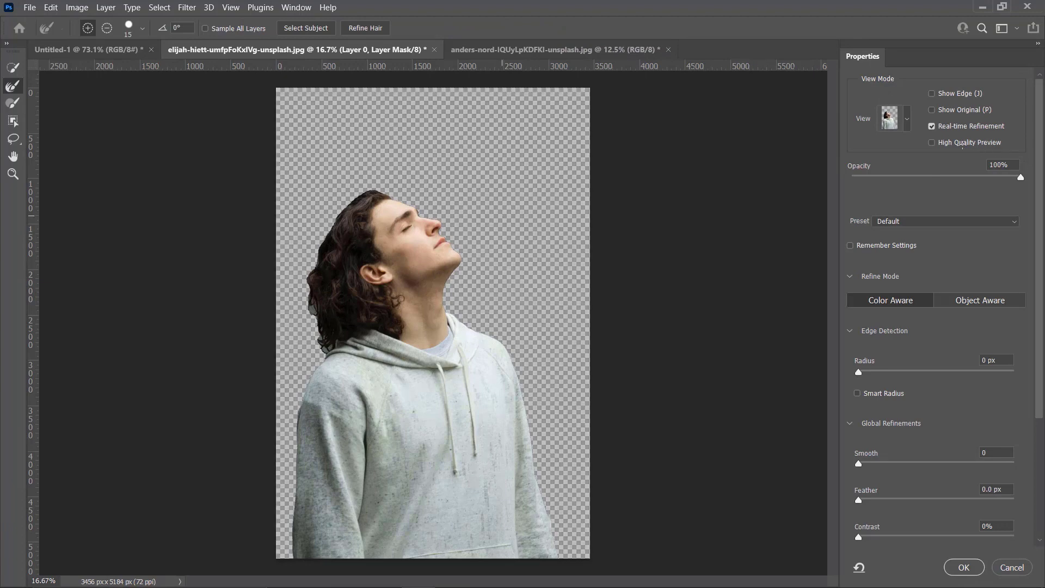
click(947, 177)
drag(947, 177, 1019, 180)
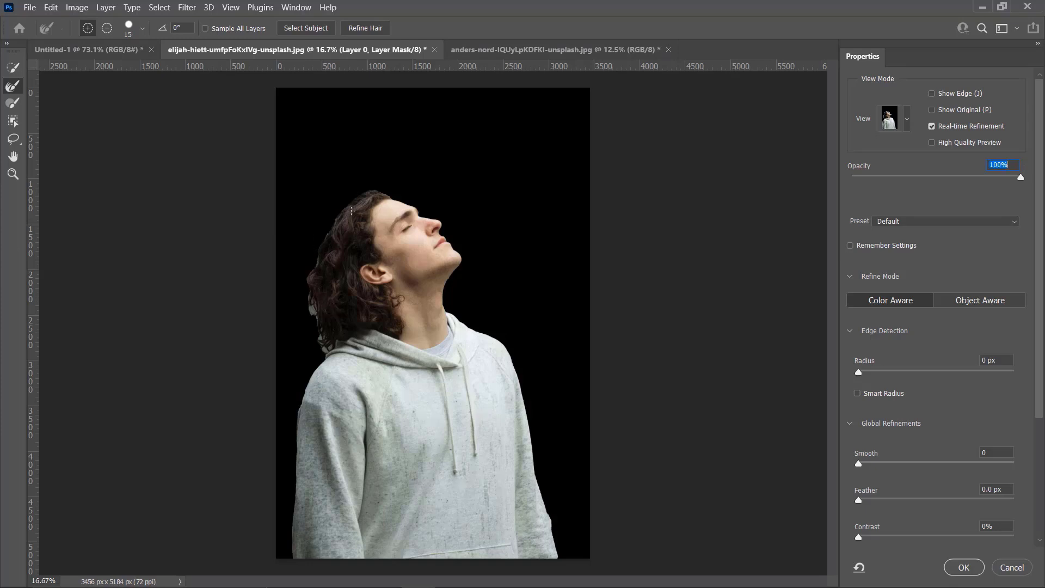
Refine the edges of the man's curly hair with an enlarged Refine Edge Brush and apply the refined mask
click(12, 71)
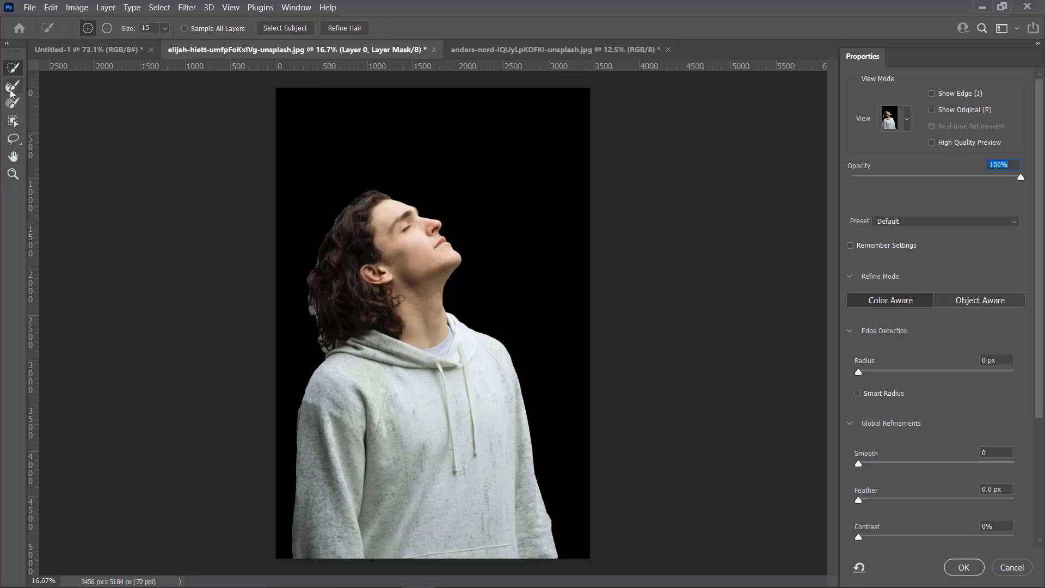
click(11, 91)
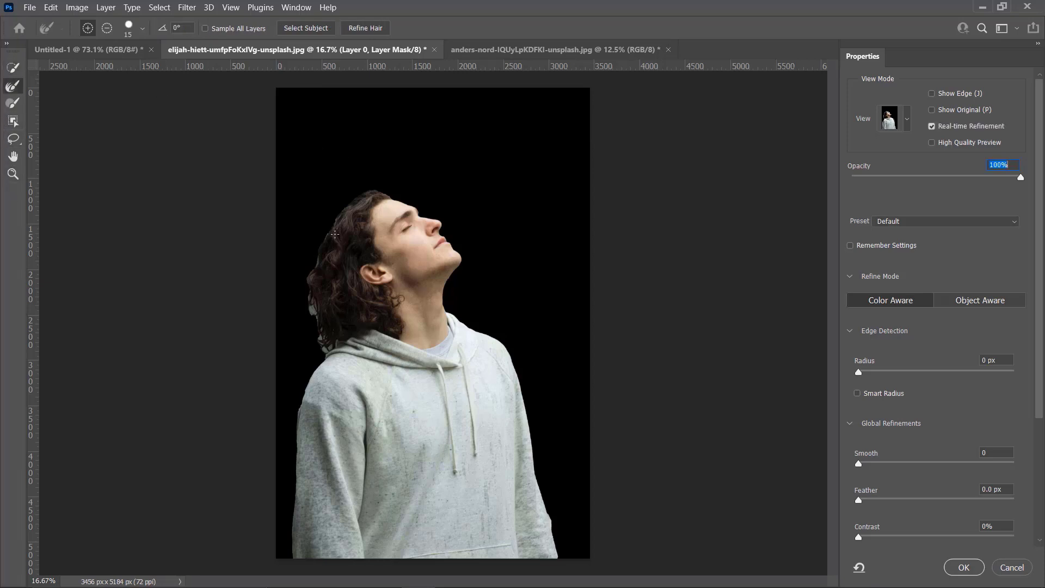
key(bracketright)
key(bracketright)
drag(320, 336, 326, 353)
drag(323, 237, 313, 277)
key(bracketleft)
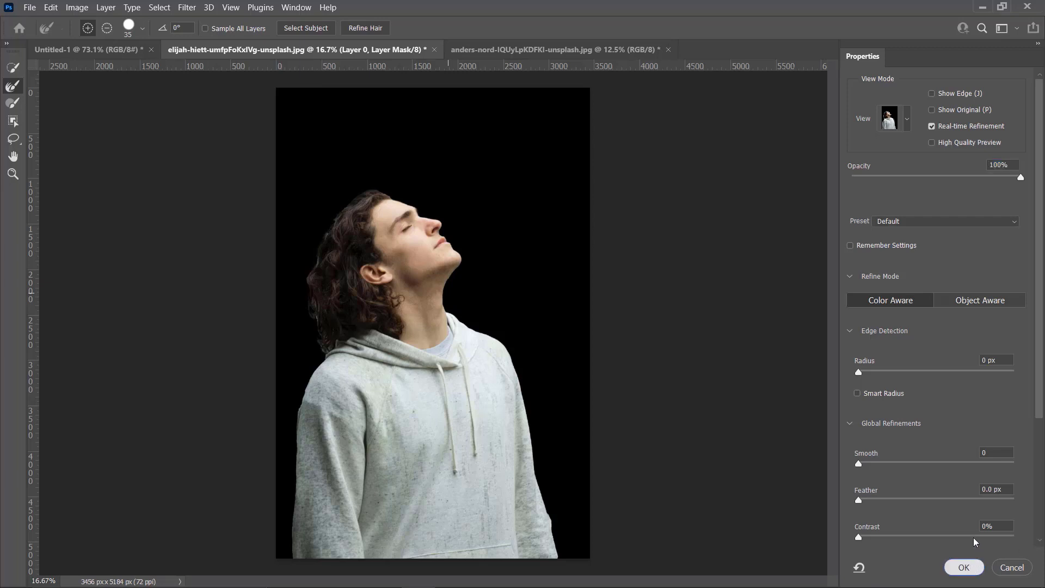
click(964, 567)
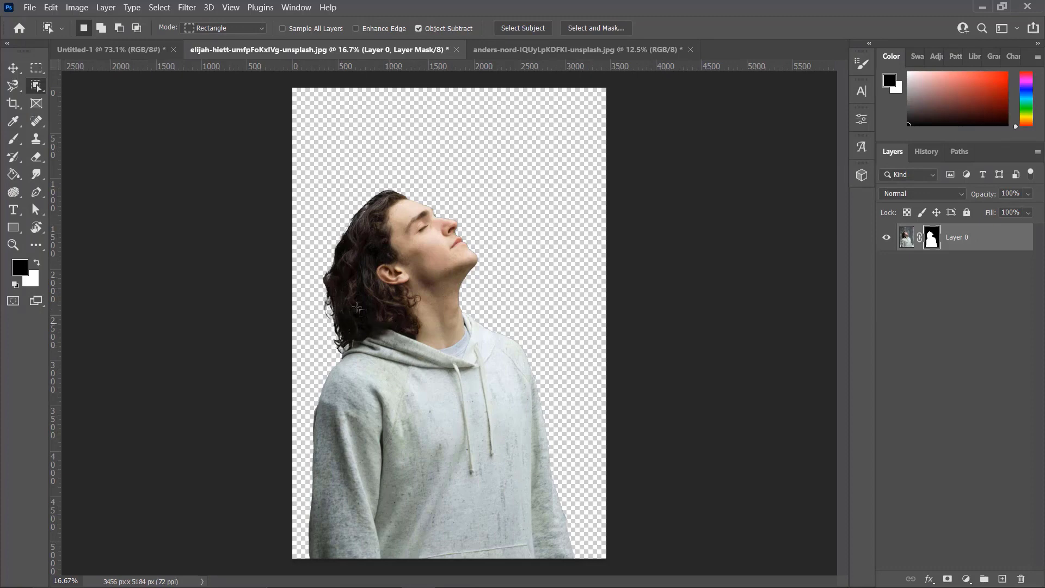
Copy the masked man into the Untitled-1 document and shift him until the top of his head is inside the canvas
key(v)
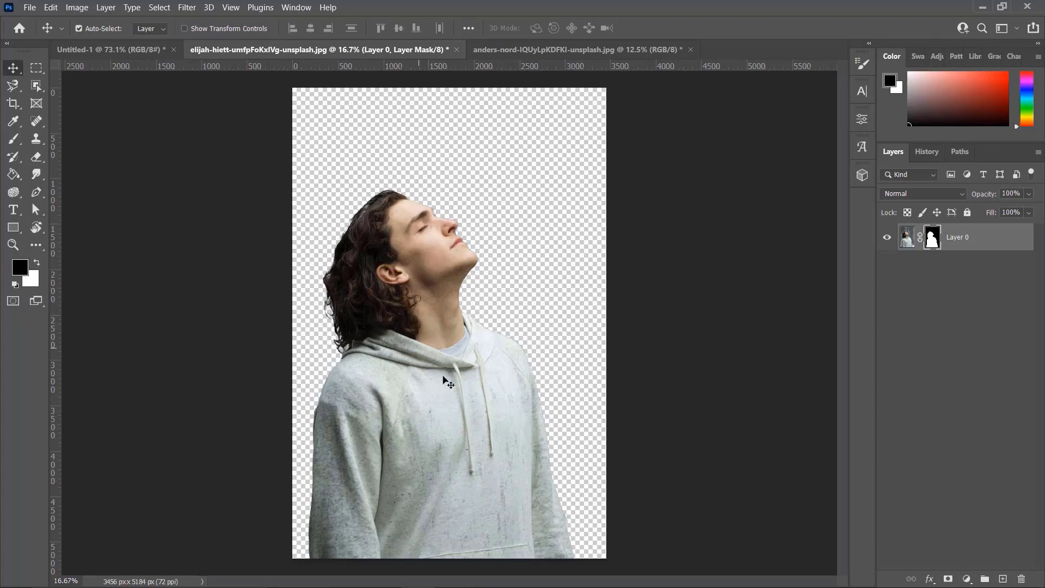
drag(378, 364, 574, 513)
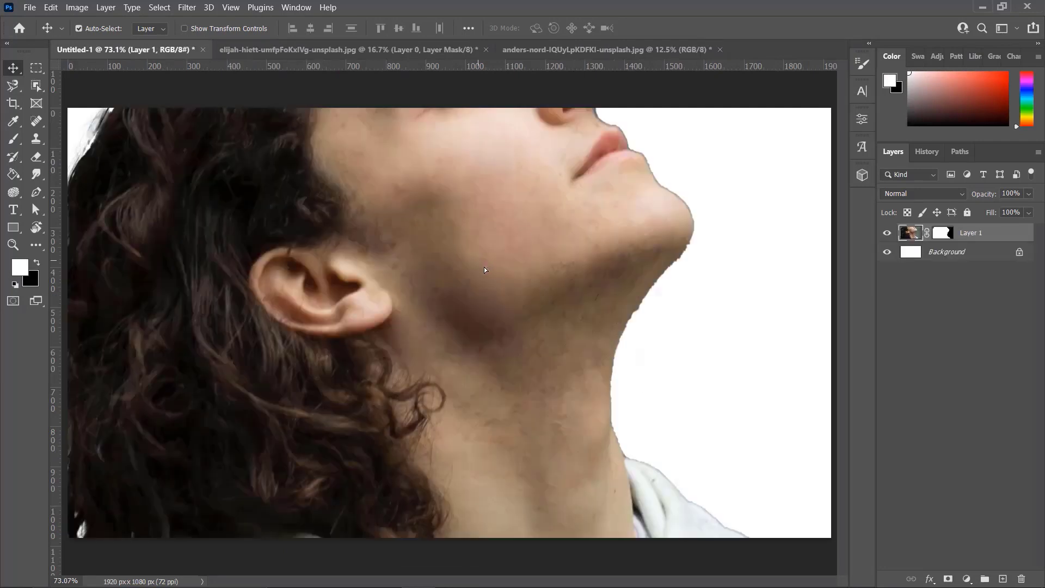
drag(485, 269, 589, 466)
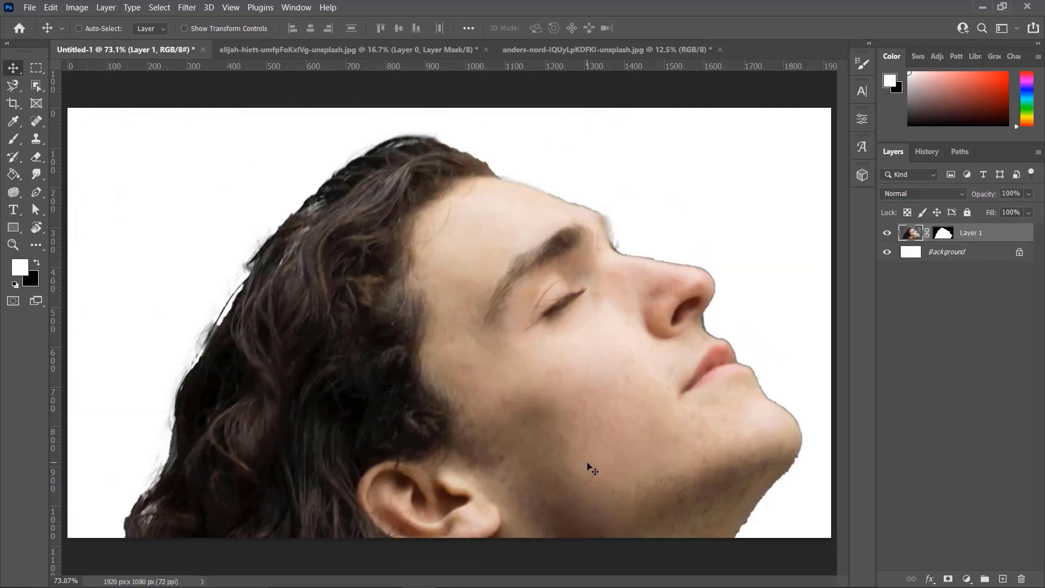
Scale the man's layer to about 33% and place him in the middle of the canvas with his torso meeting the lower edge
key(ctrl+minus)
key(ctrl+minus)
key(ctrl+minus)
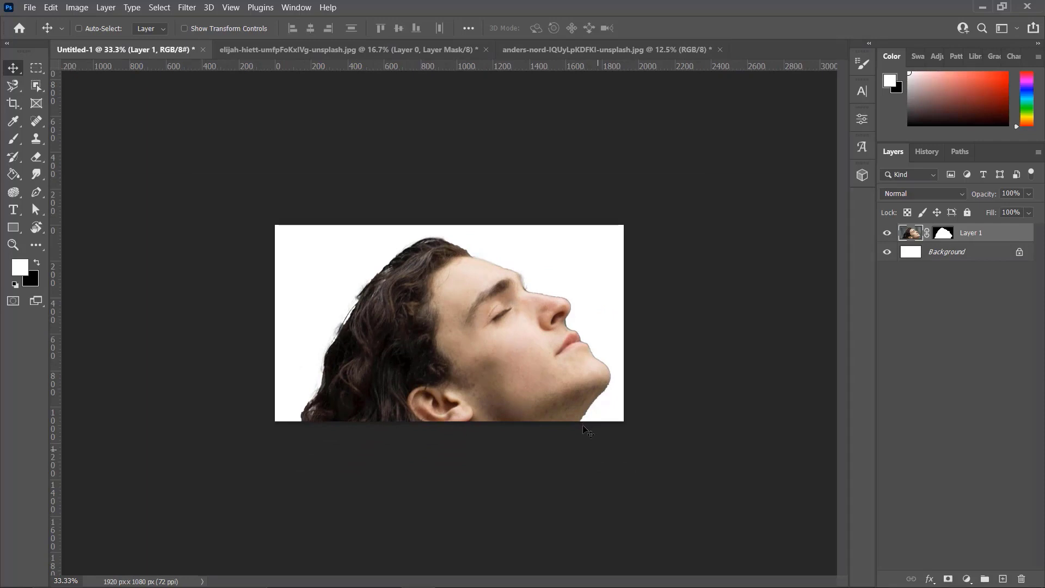
key(ctrl+t)
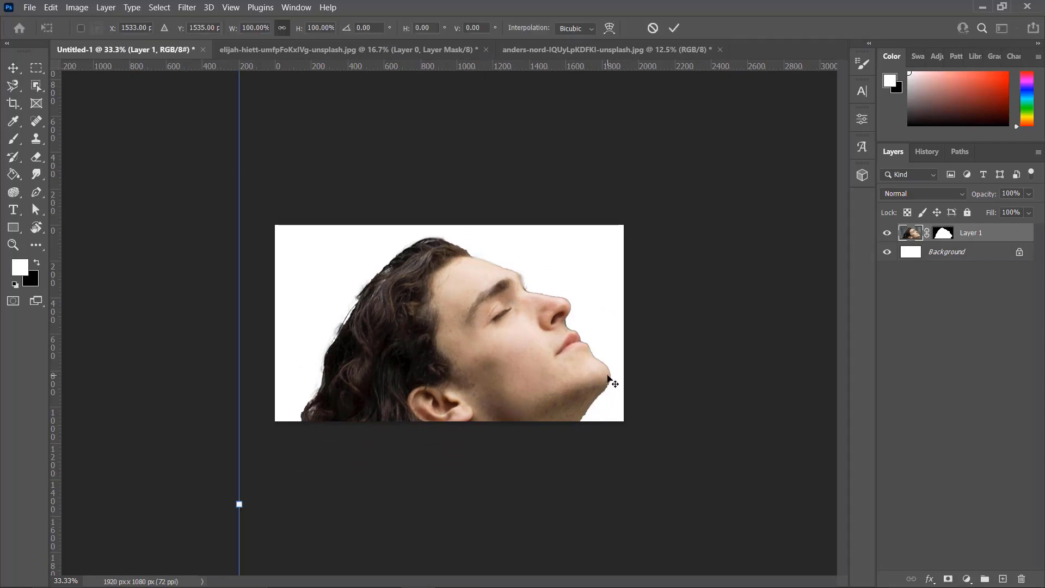
drag(239, 505, 581, 501)
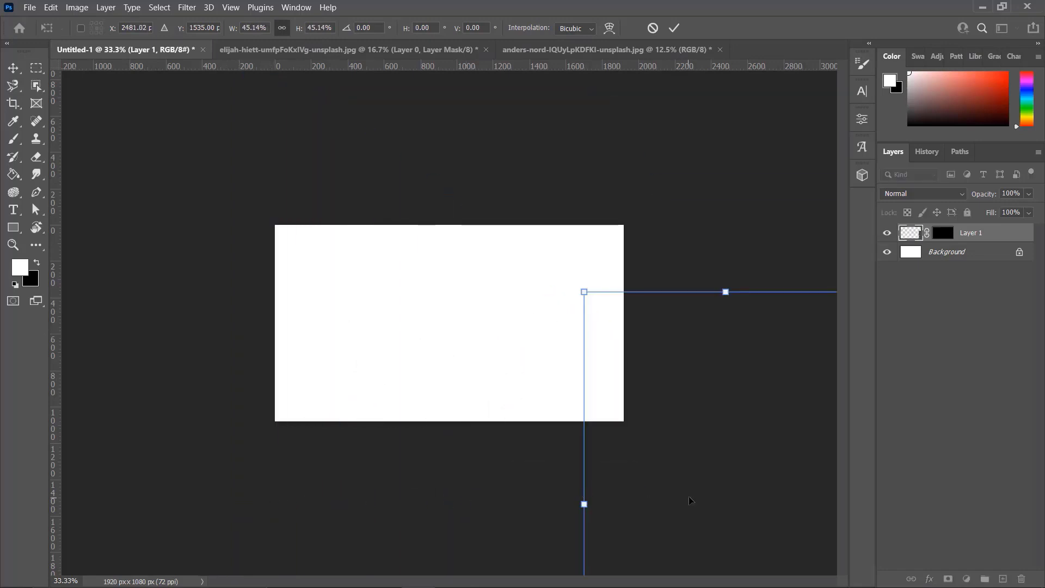
drag(719, 511, 502, 381)
drag(505, 161, 505, 277)
drag(482, 387, 455, 299)
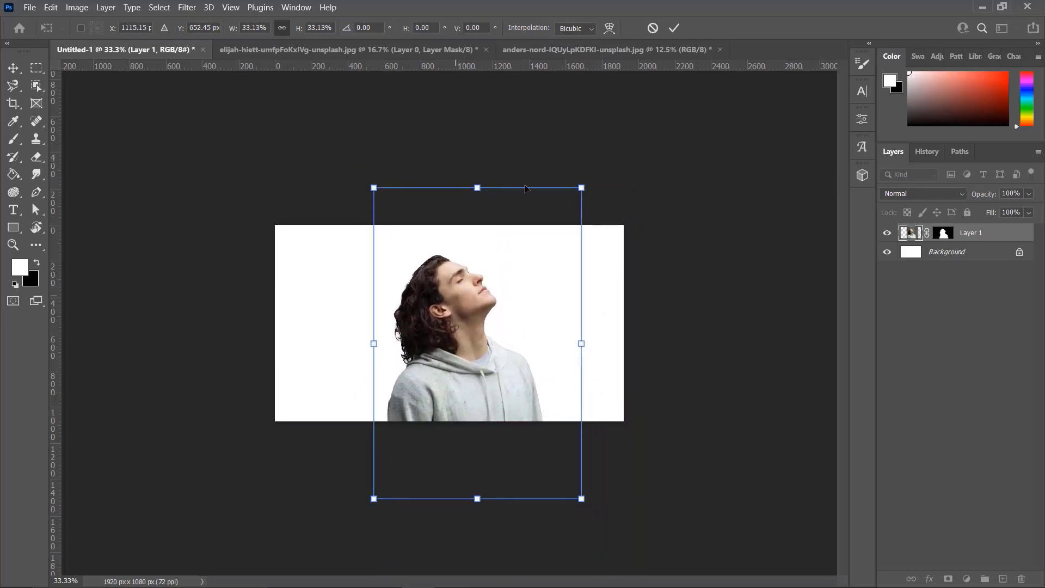
click(675, 28)
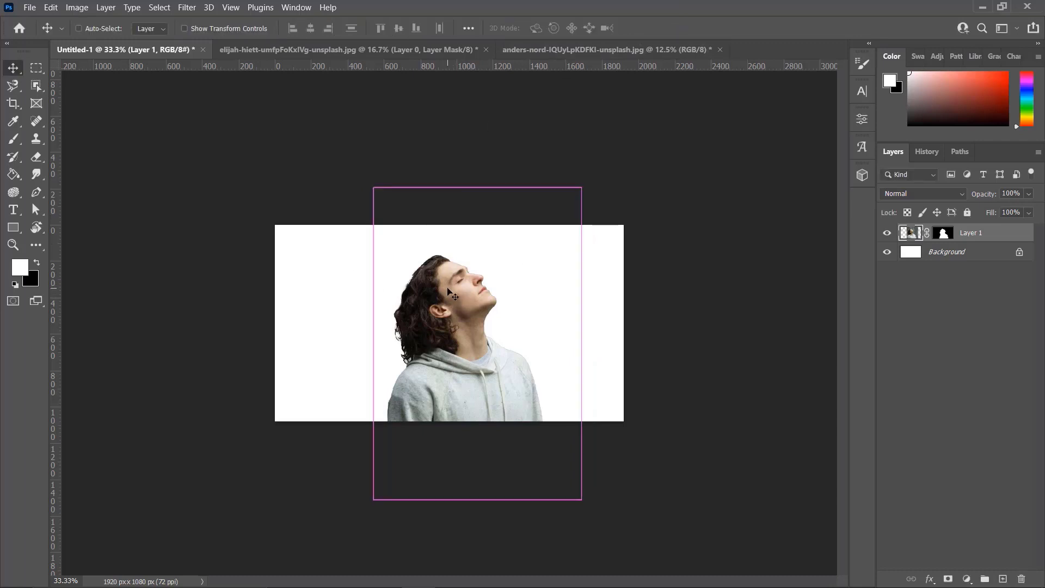
key(ctrl+0)
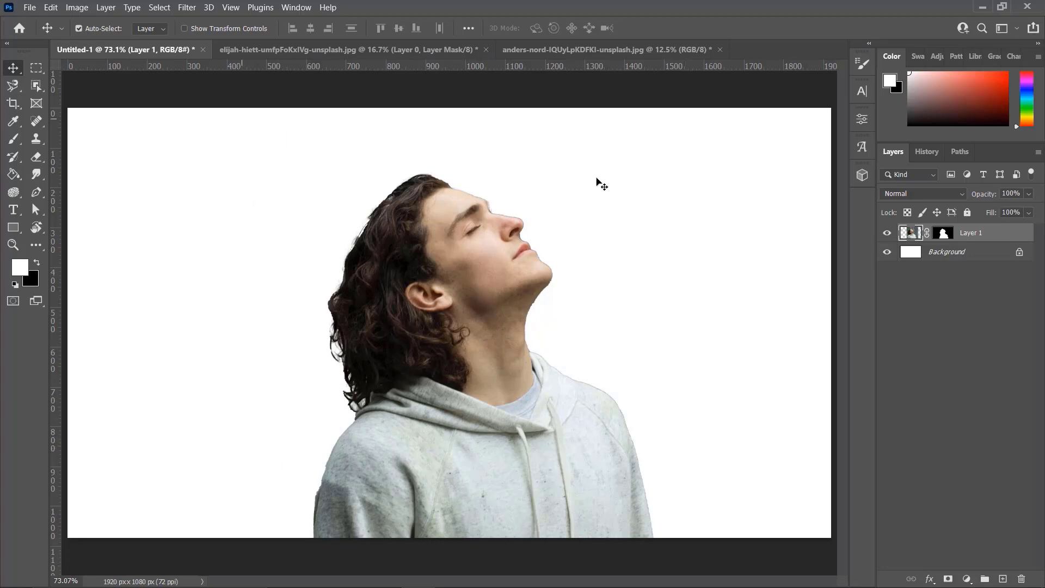
Select the tree's foliage in the tree photo with the Object Selection tool and mask out everything else
click(547, 50)
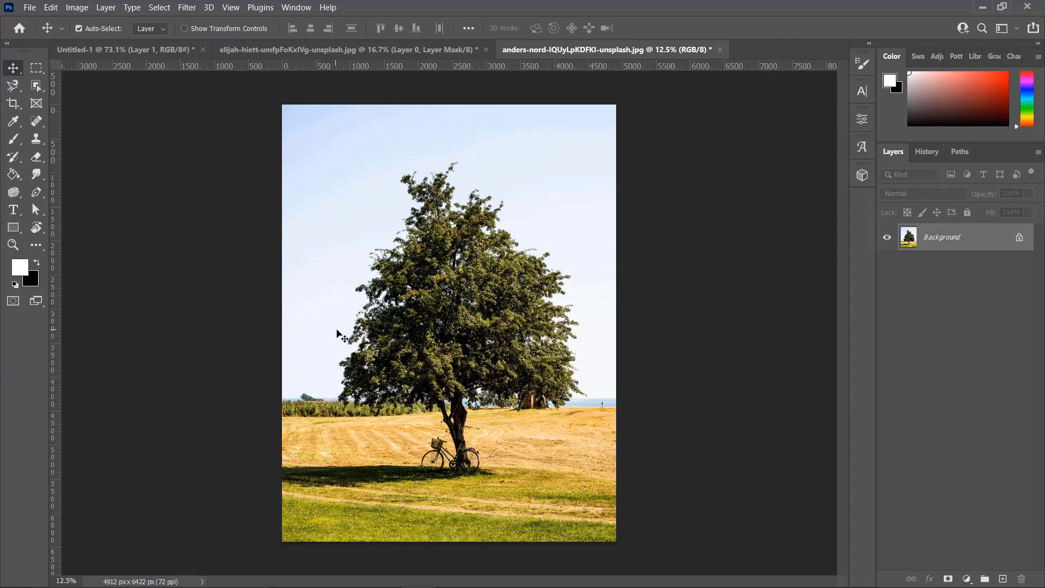
click(36, 85)
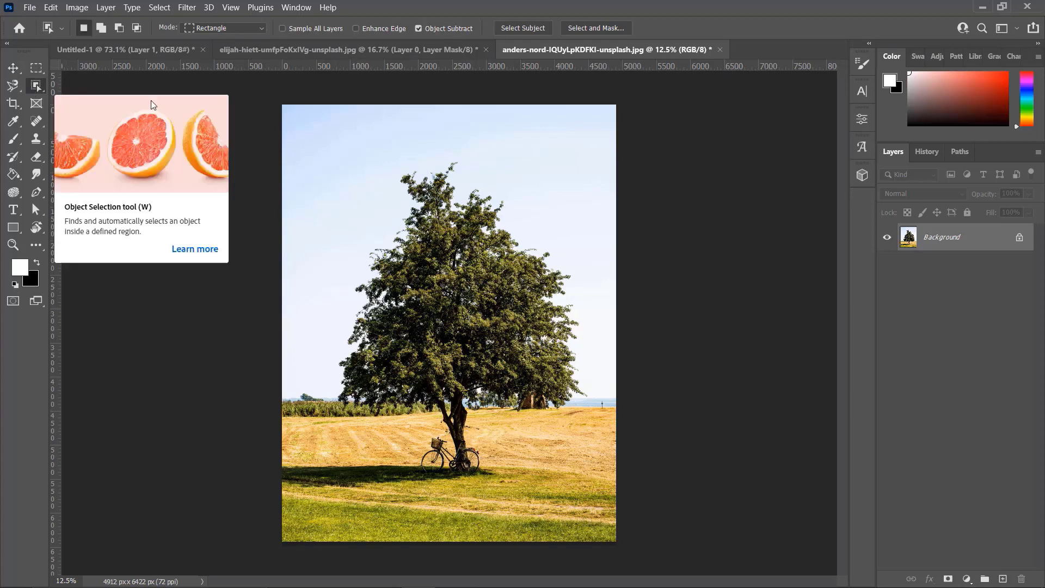
drag(311, 142, 599, 411)
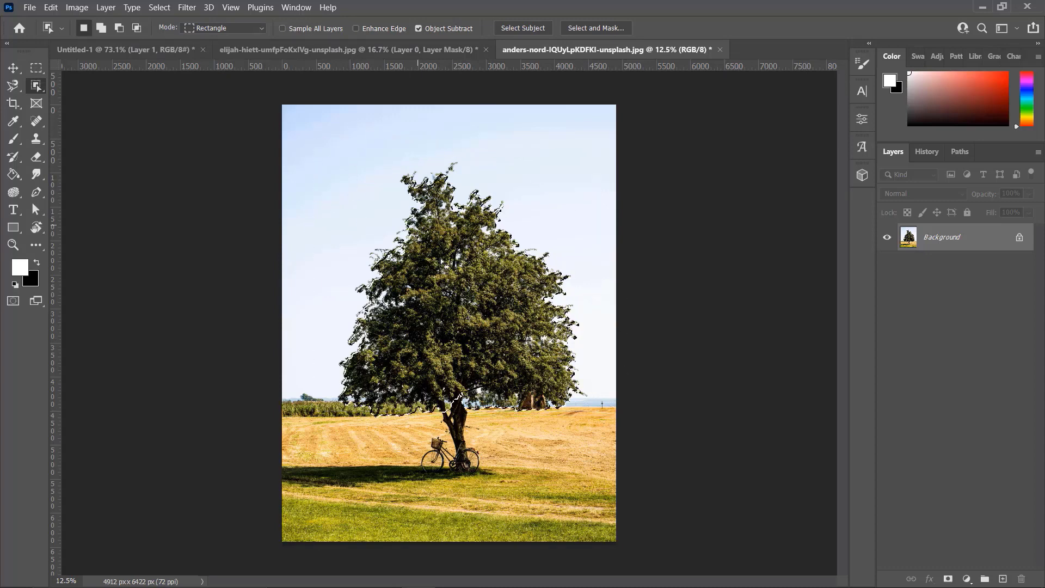
click(947, 579)
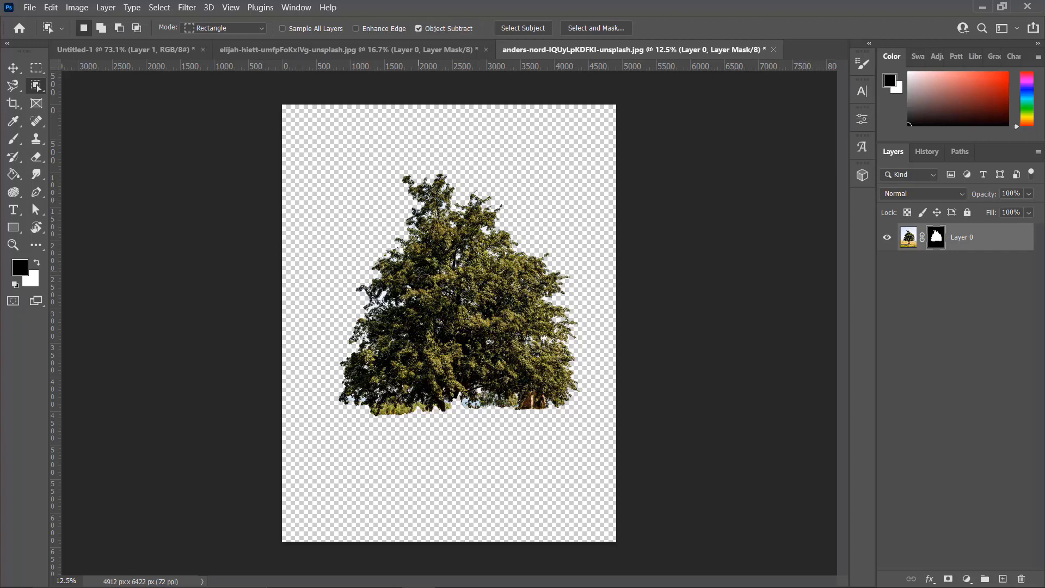
Copy the masked tree into the Untitled-1 document above the man's layer
click(13, 66)
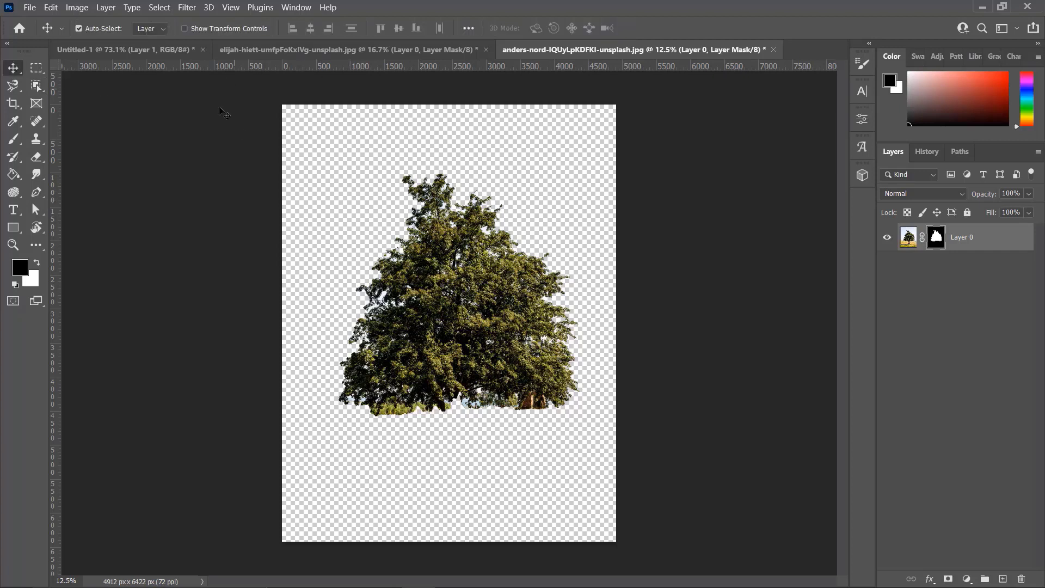
drag(497, 300, 541, 435)
key(x)
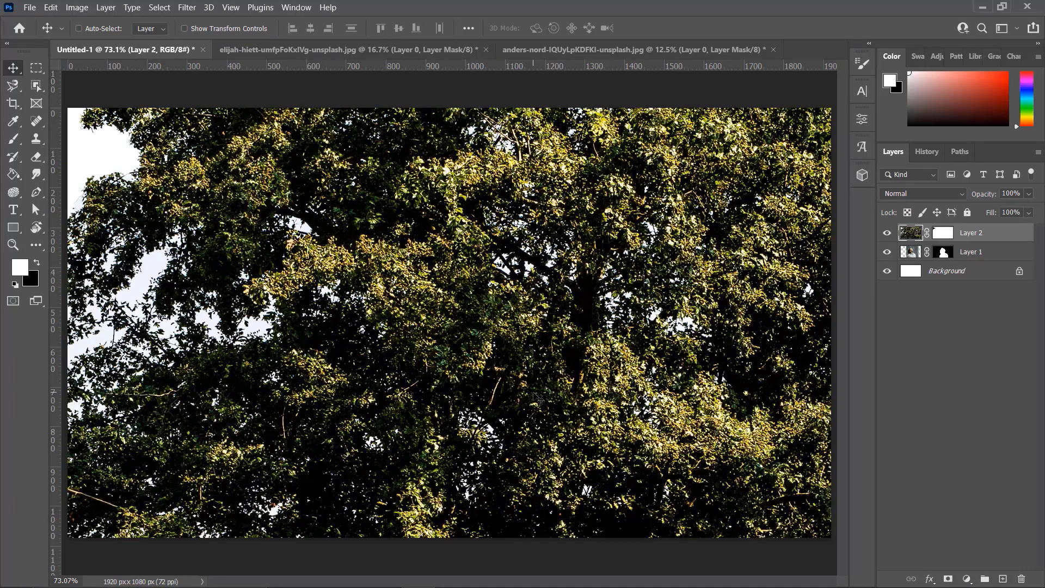
Scale the tree layer to about 18.9% and center it on the canvas at X 960 px, Y 540 px, over the man's head
key(ctrl+minus)
key(ctrl+minus)
key(ctrl+minus)
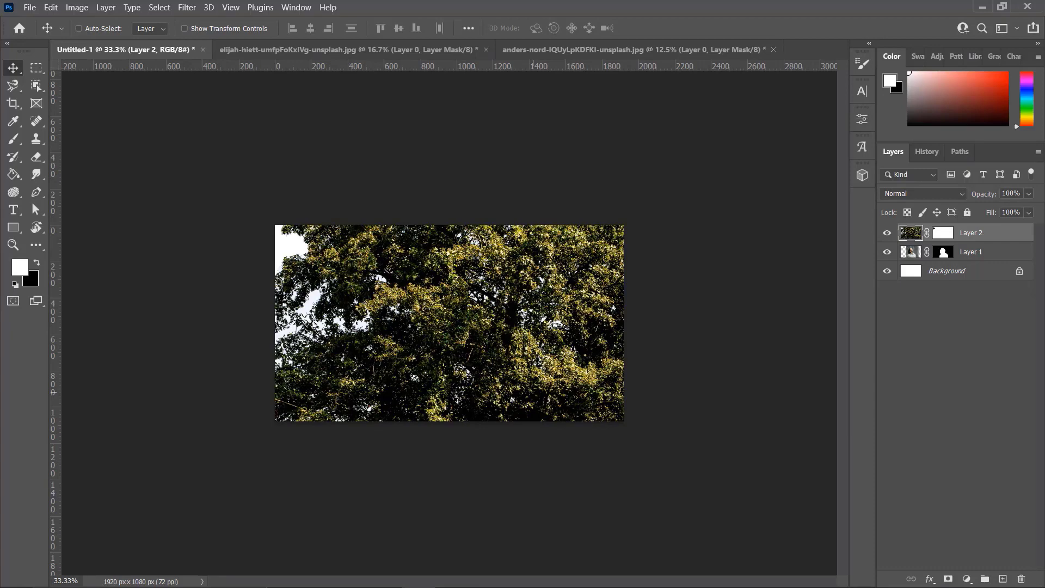
key(ctrl+t)
key(ctrl+minus)
key(ctrl+minus)
drag(246, 349, 510, 351)
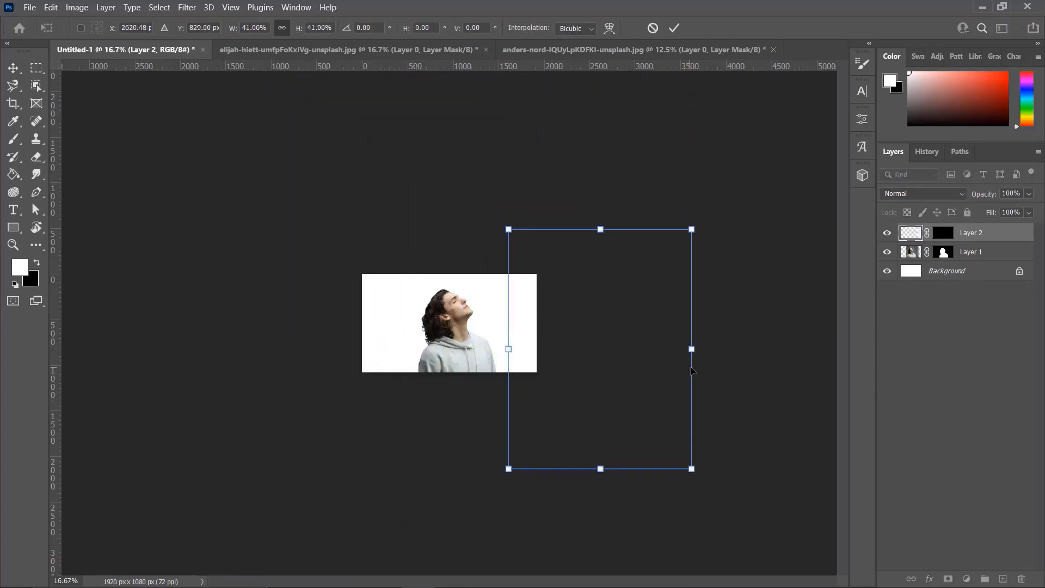
drag(691, 351, 454, 336)
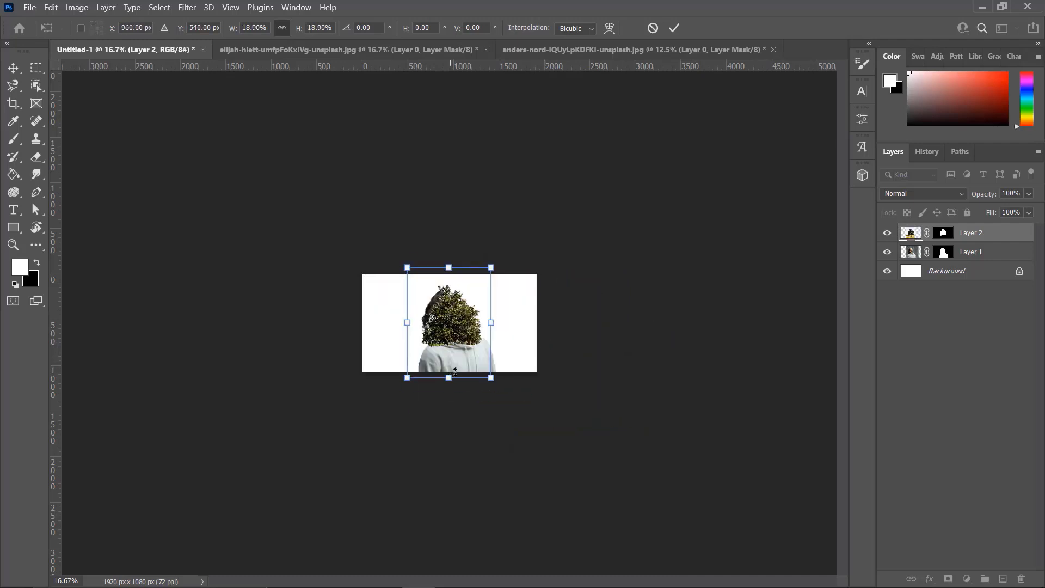
click(675, 28)
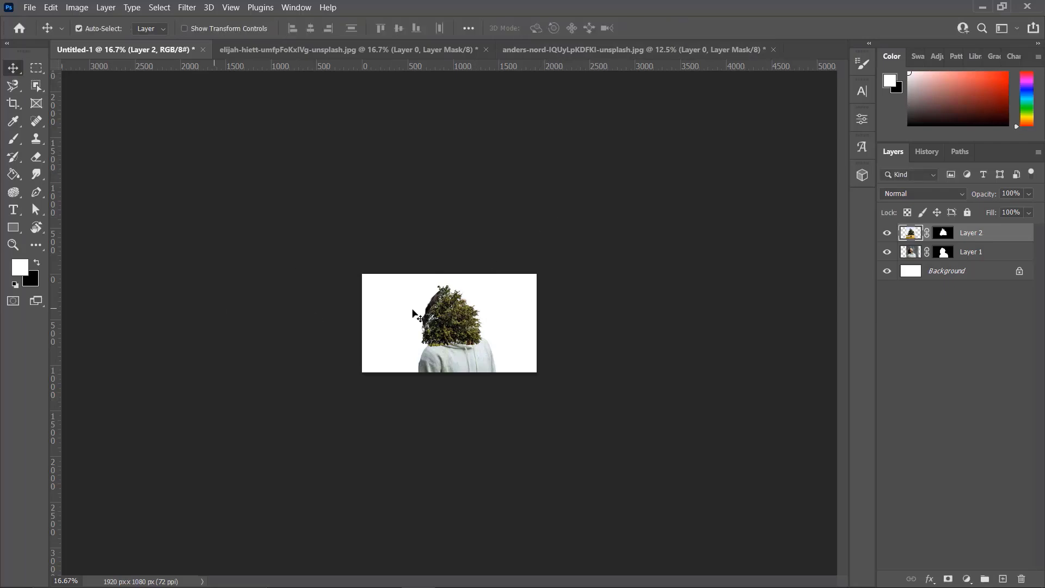
Move the tree layer off the man and back over his head, slightly higher on the canvas
click(368, 321)
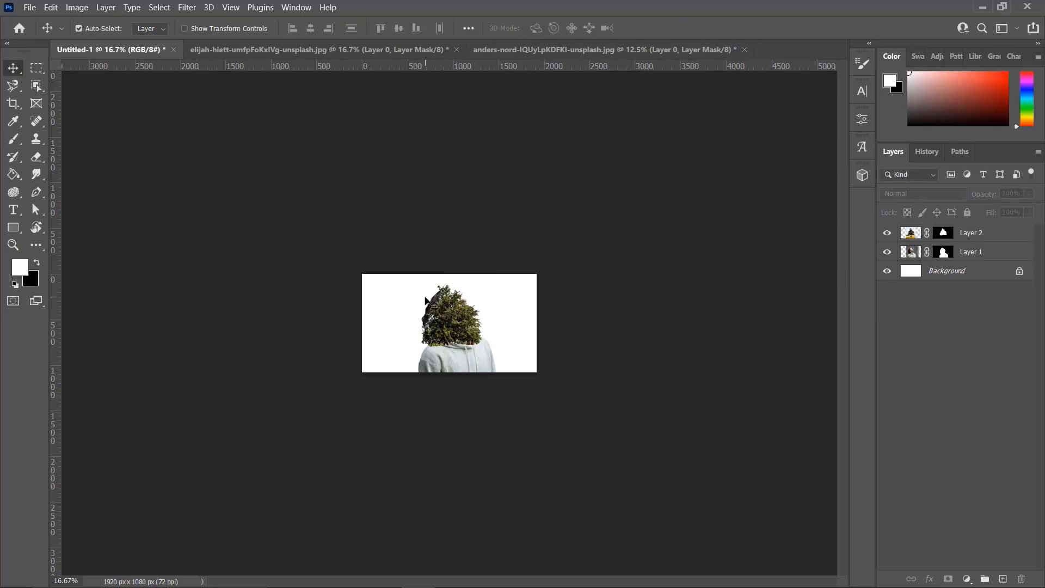
key(ctrl+0)
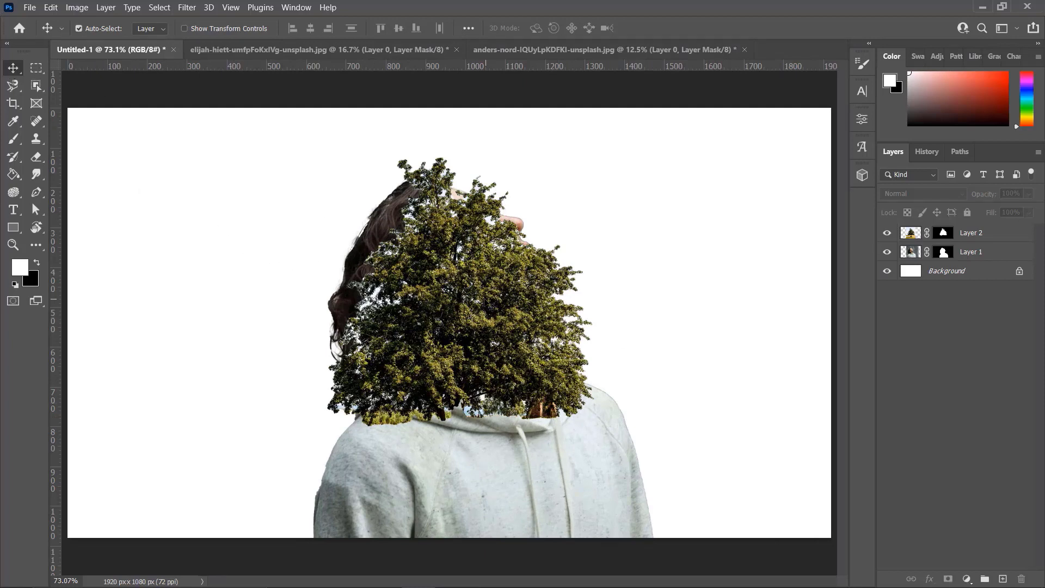
drag(479, 303, 223, 286)
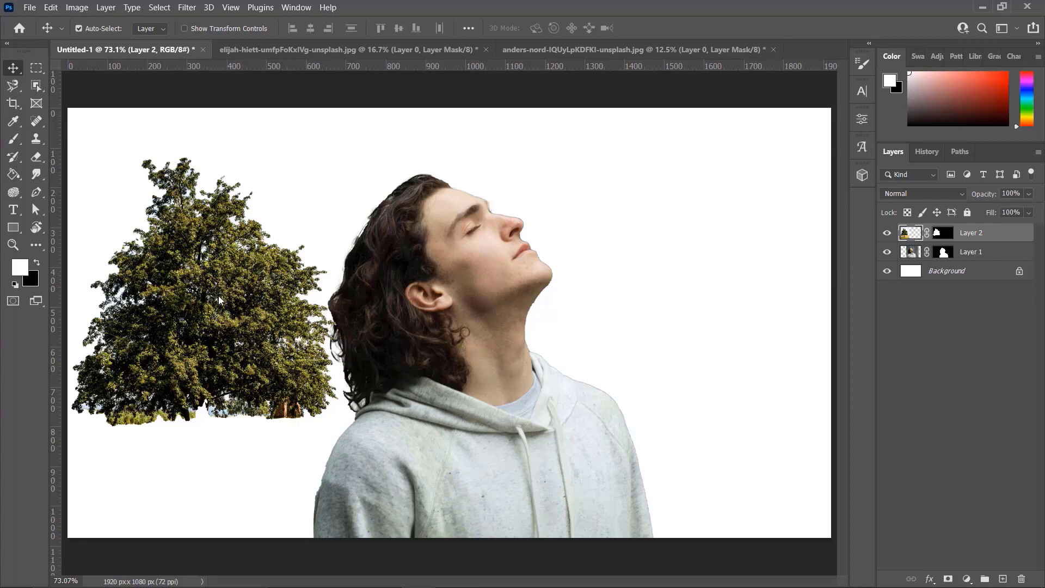
drag(216, 306, 449, 279)
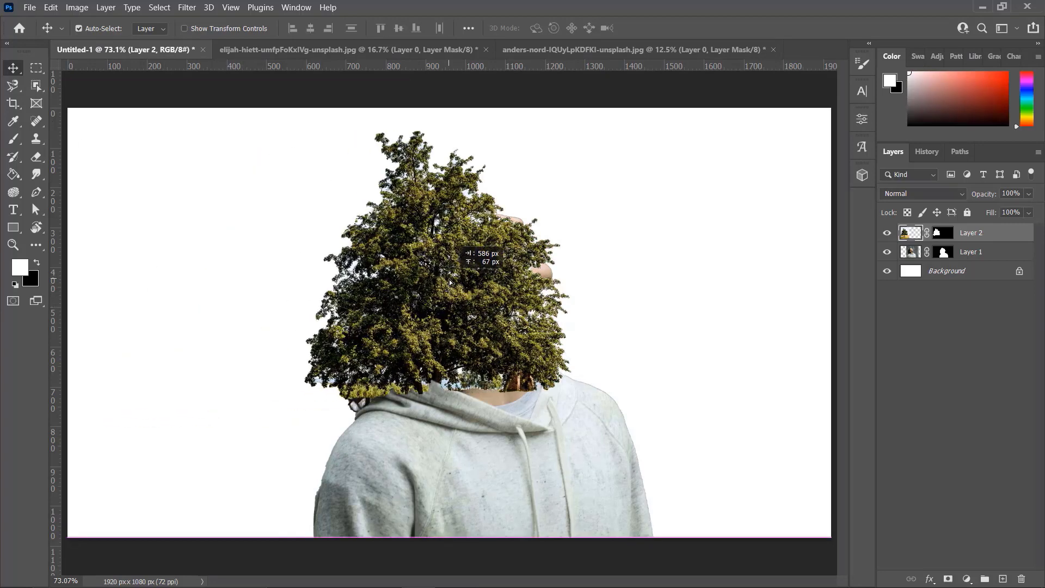
key(ctrl)
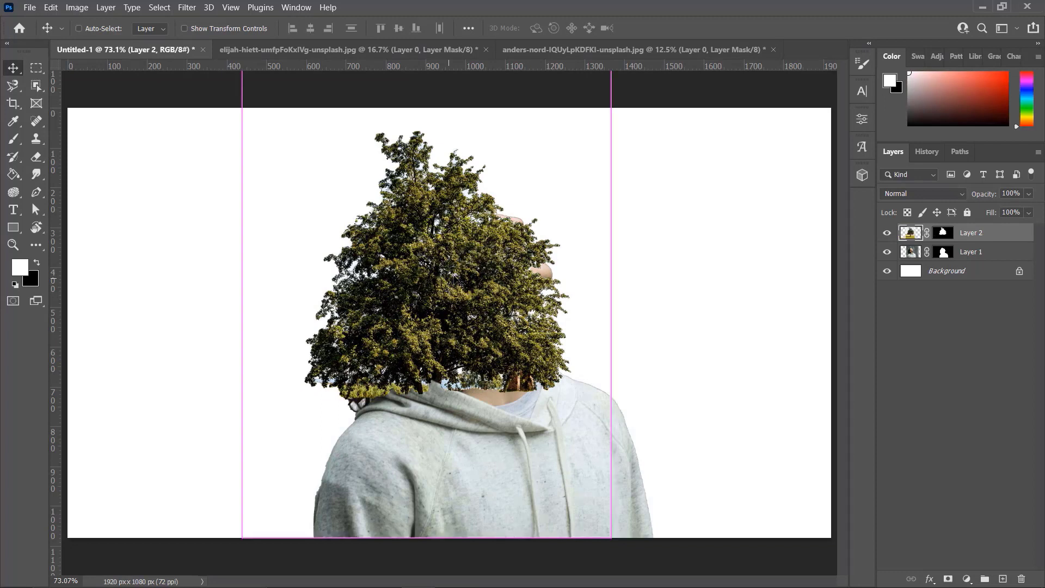
Scale the tree layer to about 133%, rotate it to about -89° and position it over the man's head at about X 923 px, Y 540 px
key(ctrl+t)
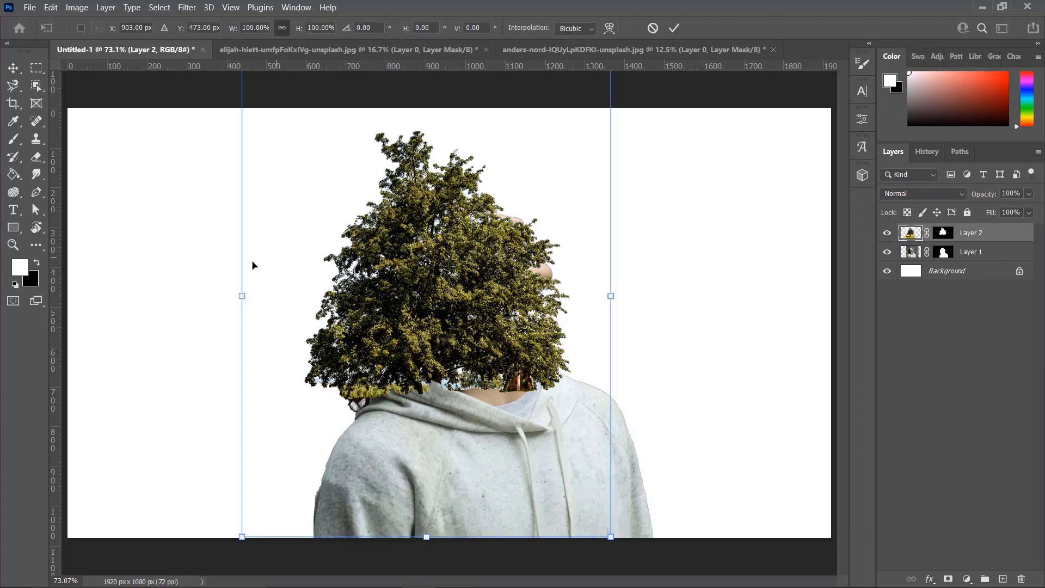
drag(634, 283, 560, 164)
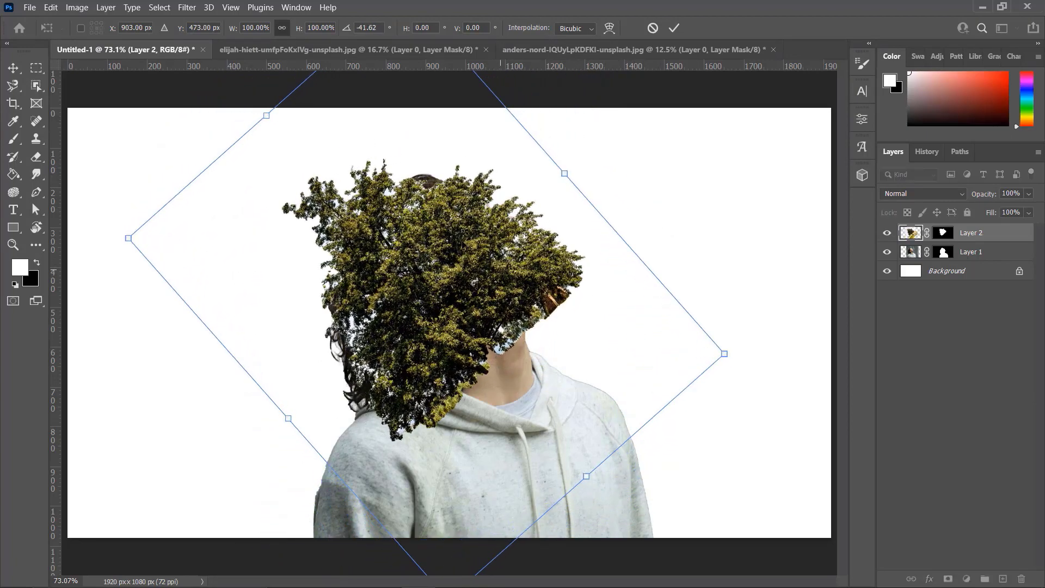
drag(463, 242, 474, 239)
drag(568, 443, 673, 562)
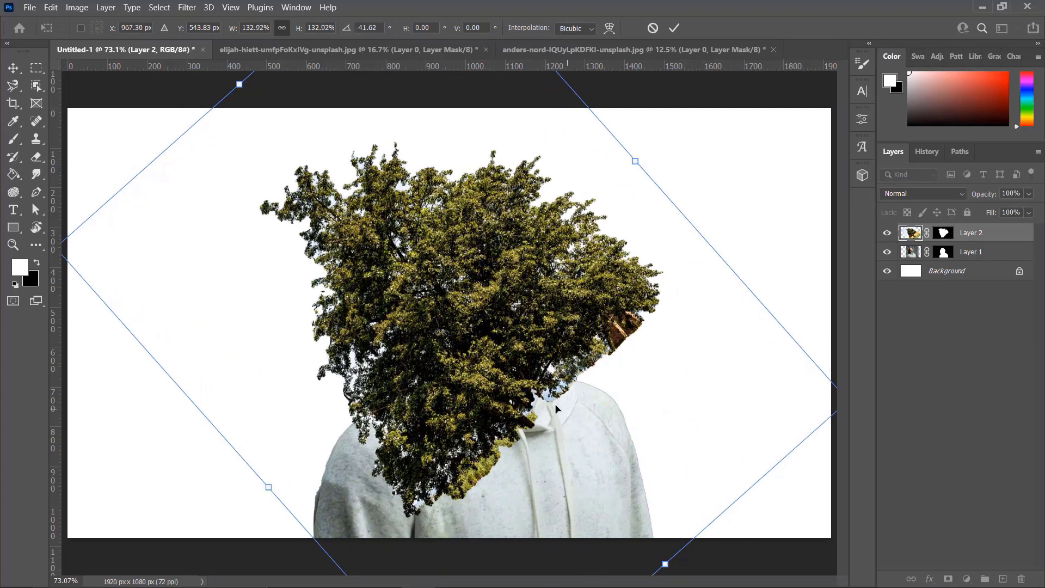
drag(612, 362, 595, 361)
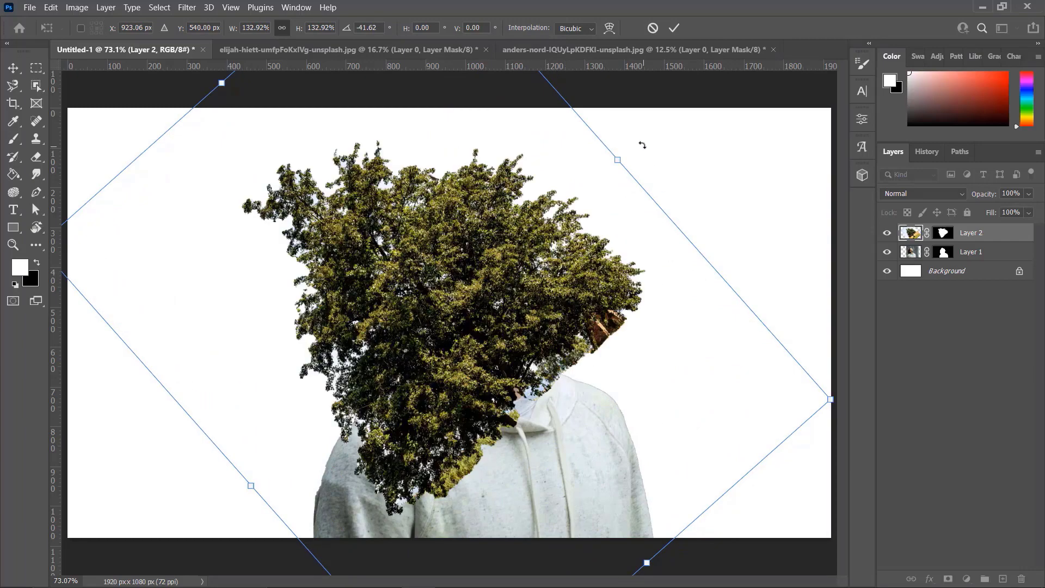
drag(643, 144, 463, 105)
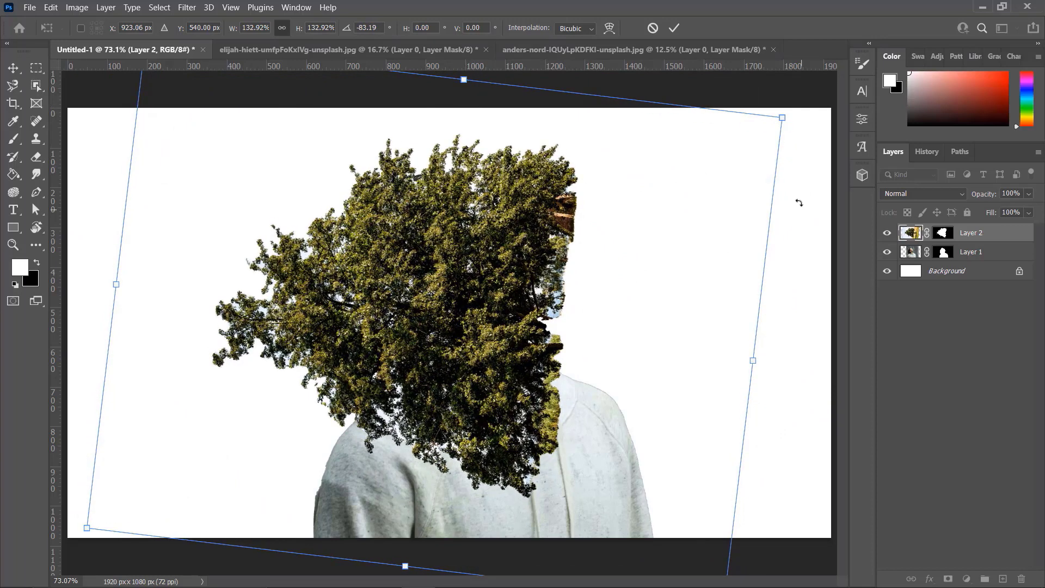
drag(799, 202, 799, 161)
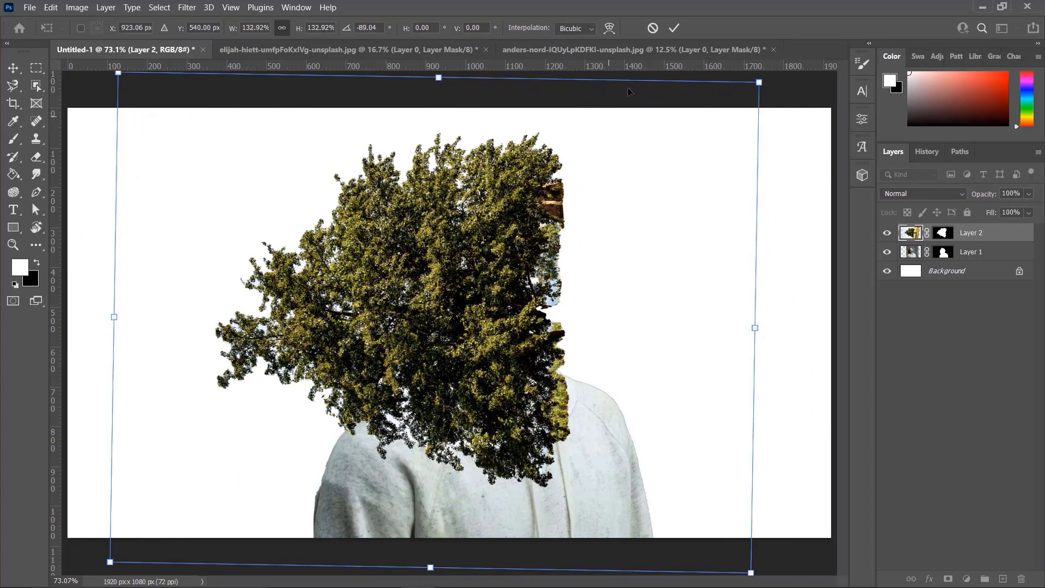
click(674, 28)
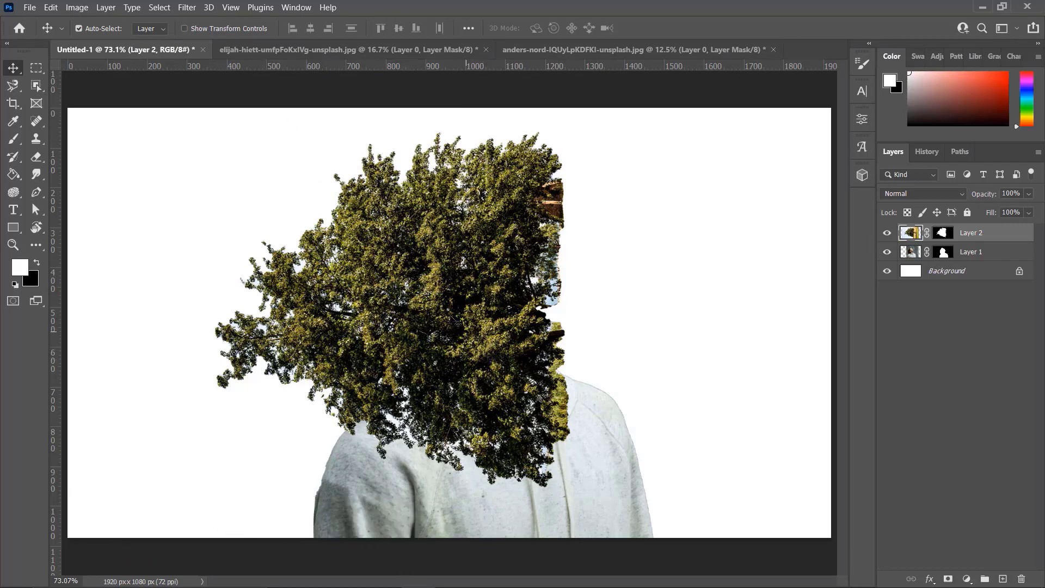
Reduce the tree layer's opacity to 42% so the man's head shows through
click(1029, 194)
click(1007, 209)
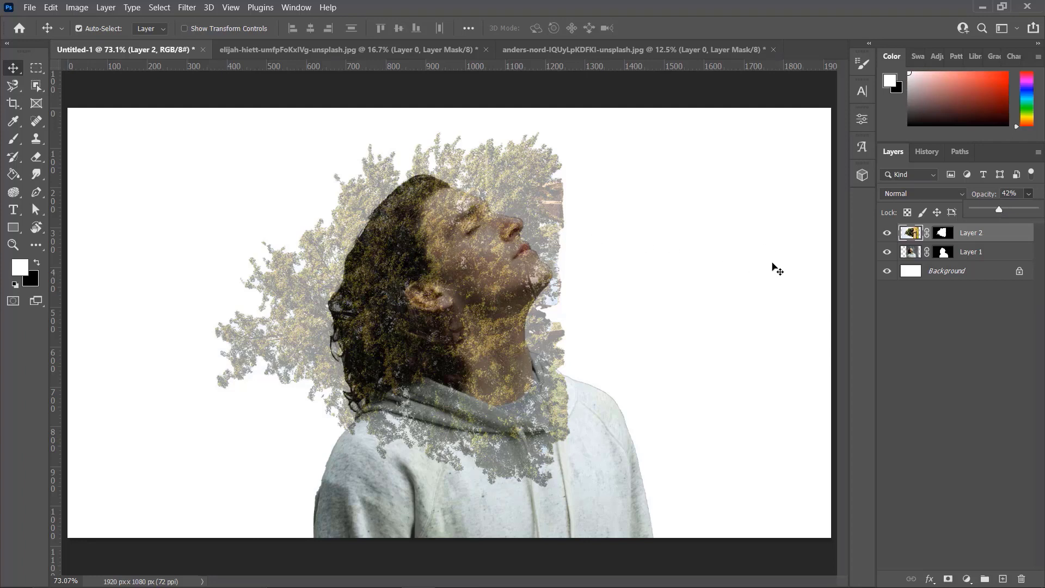
click(965, 334)
click(966, 335)
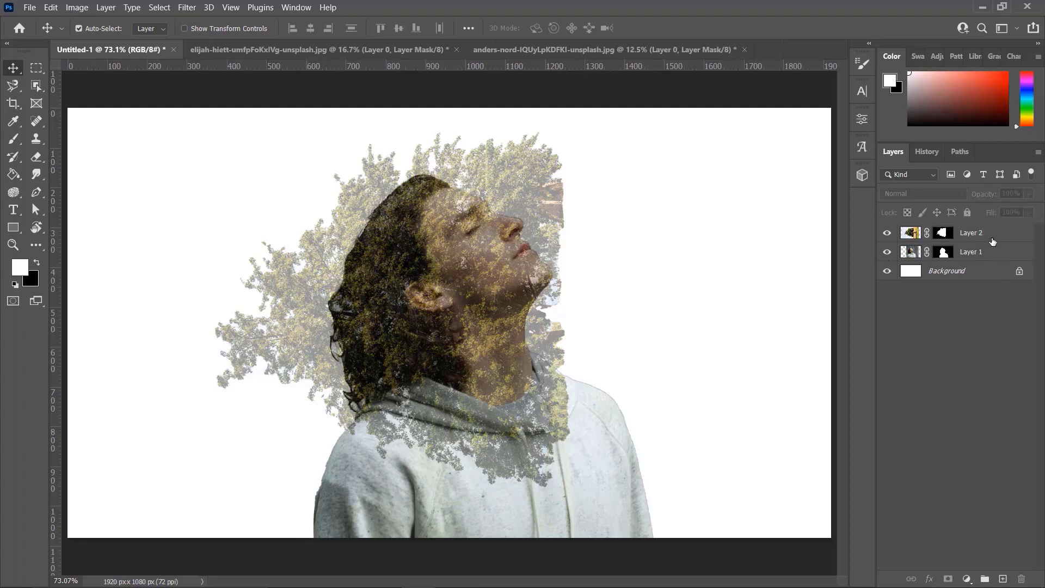
Activate the tree layer's mask with black as the foreground color and clip the tree layer to the man's layer
click(991, 239)
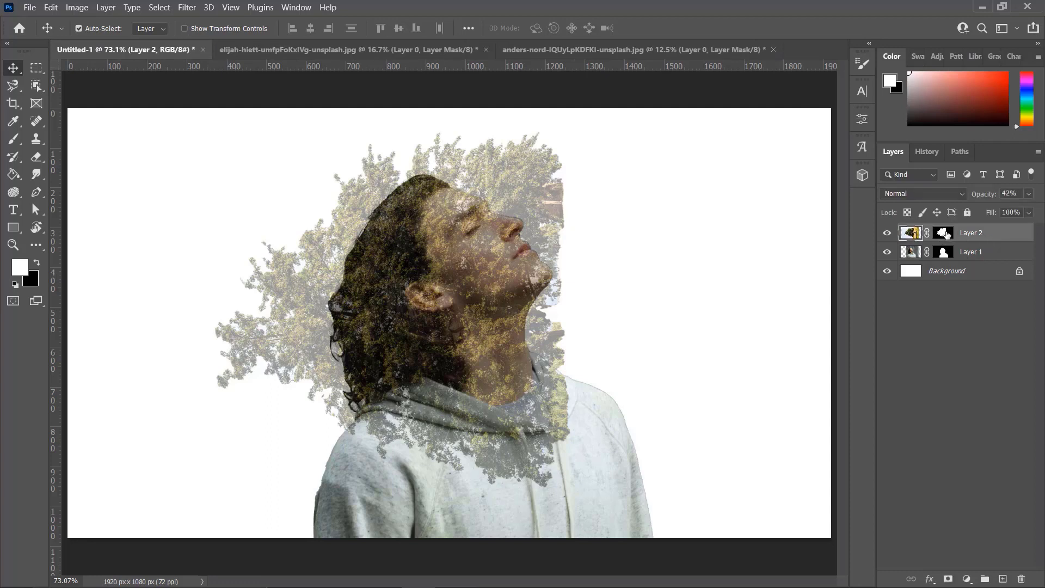
click(946, 233)
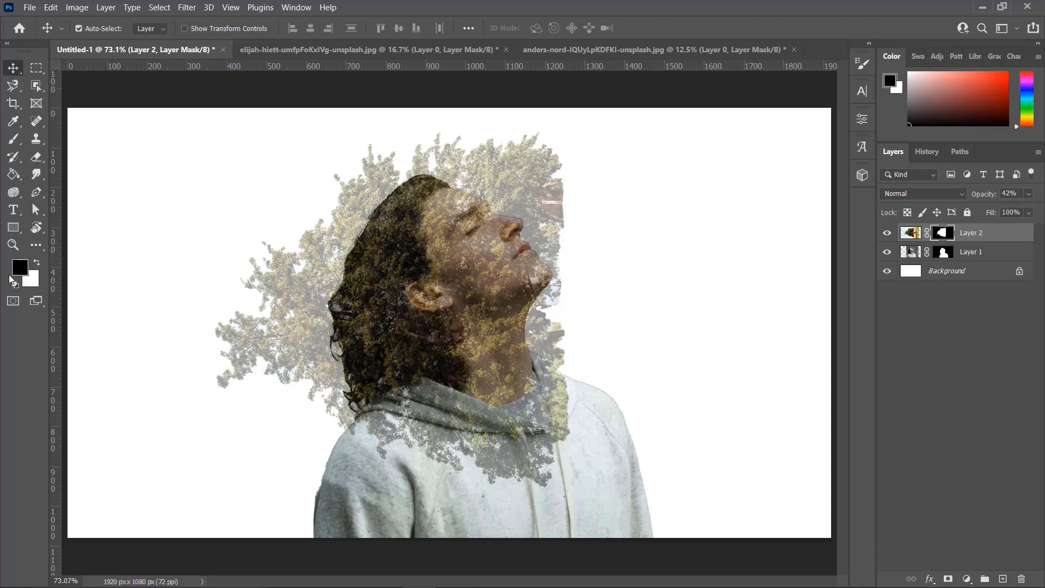
click(37, 264)
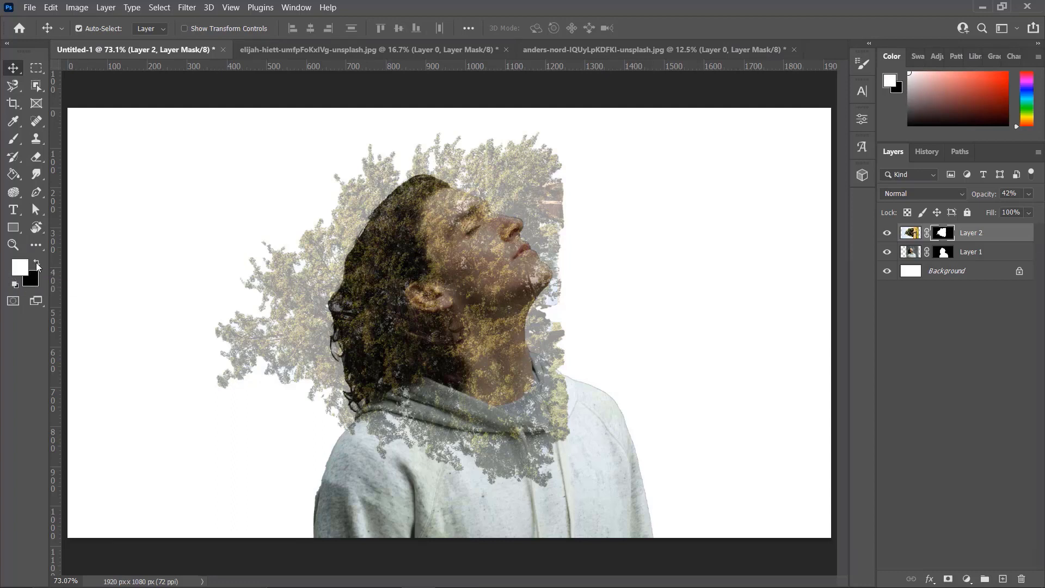
click(37, 265)
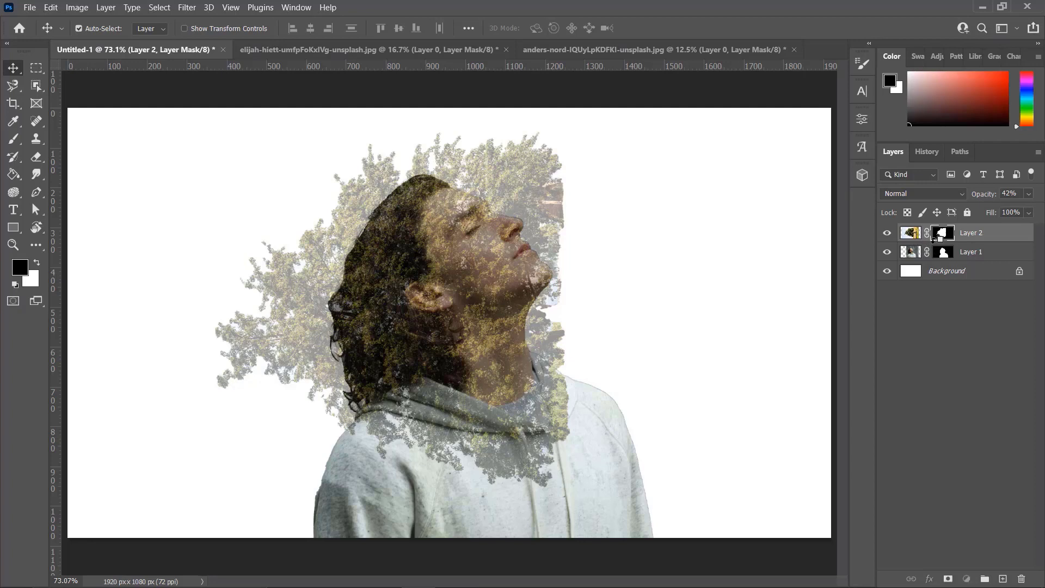
alt+click(933, 241)
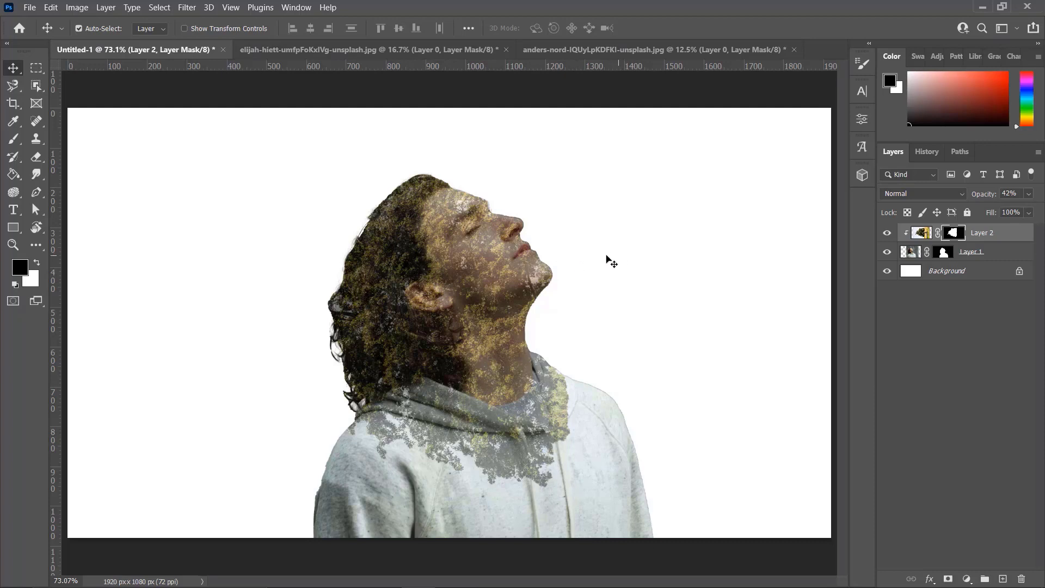
Set up the Brush tool with 83% opacity and 65% flow
click(12, 139)
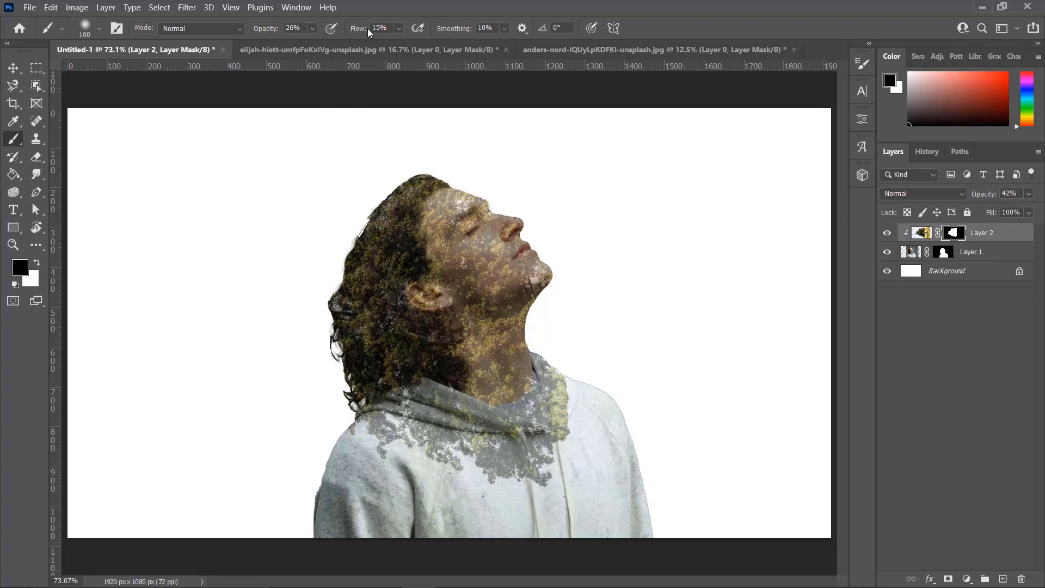
click(313, 29)
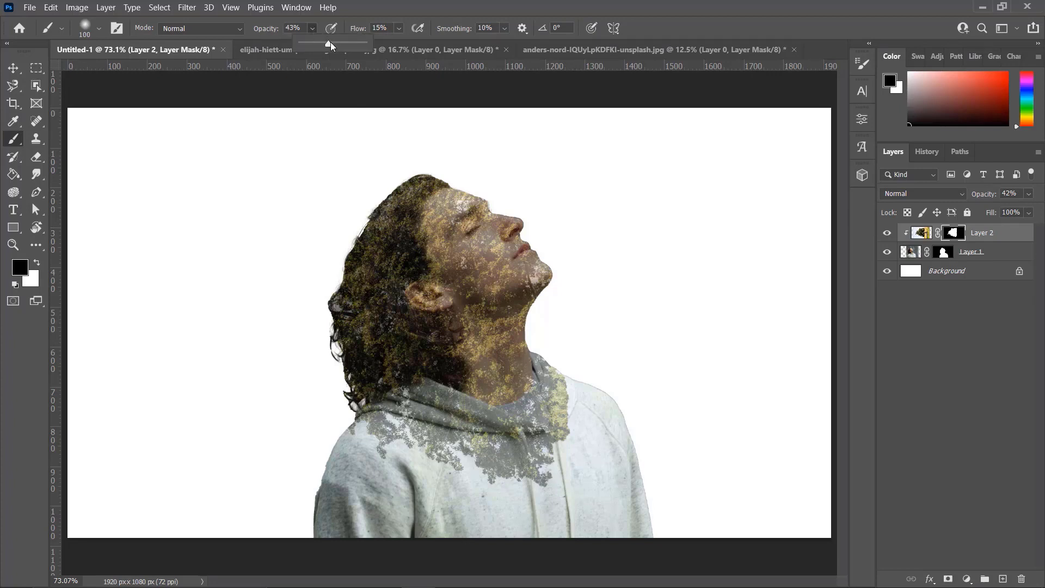
drag(330, 41, 354, 43)
click(400, 28)
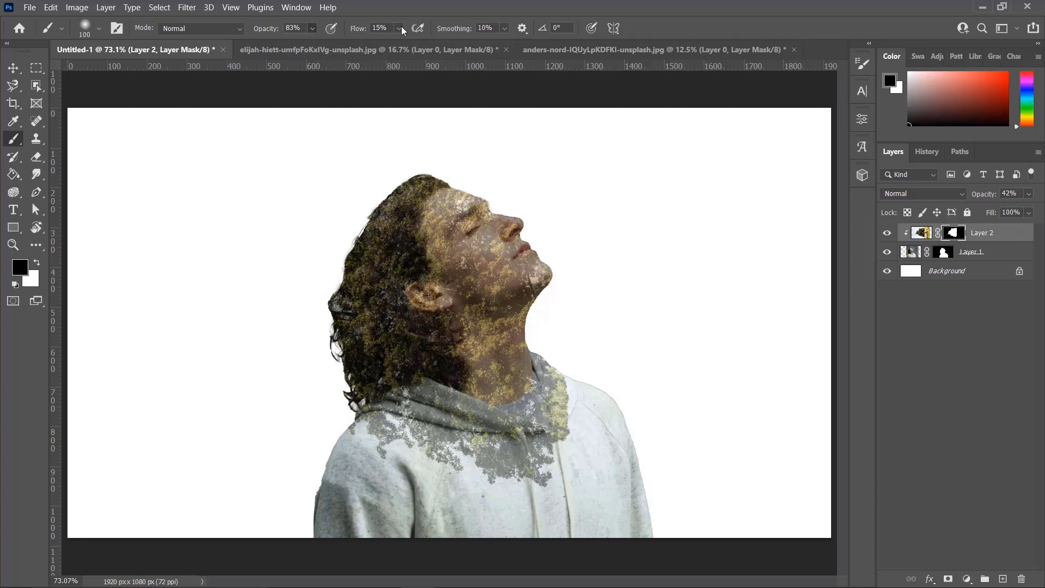
click(401, 28)
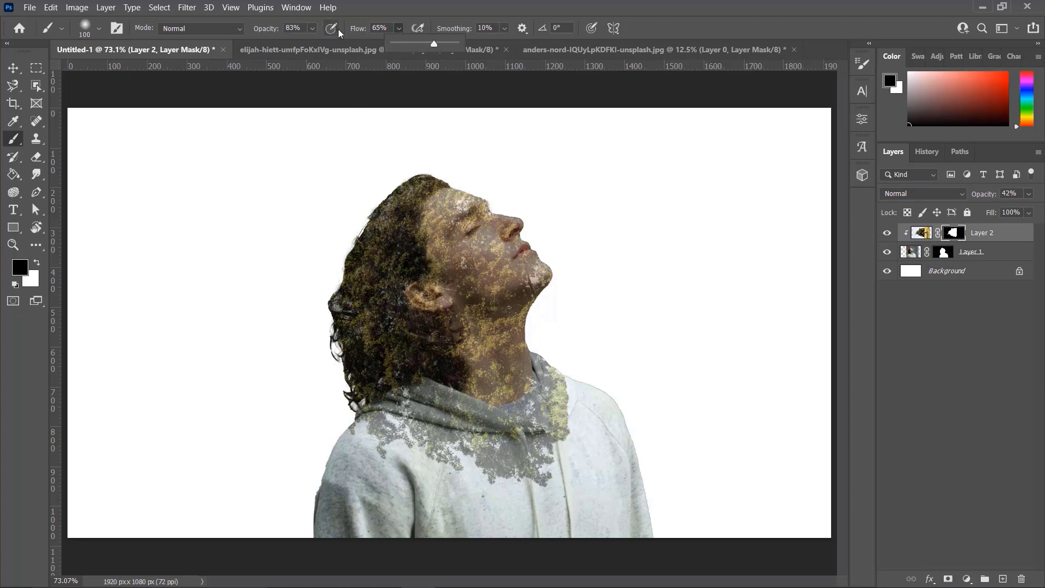
click(360, 21)
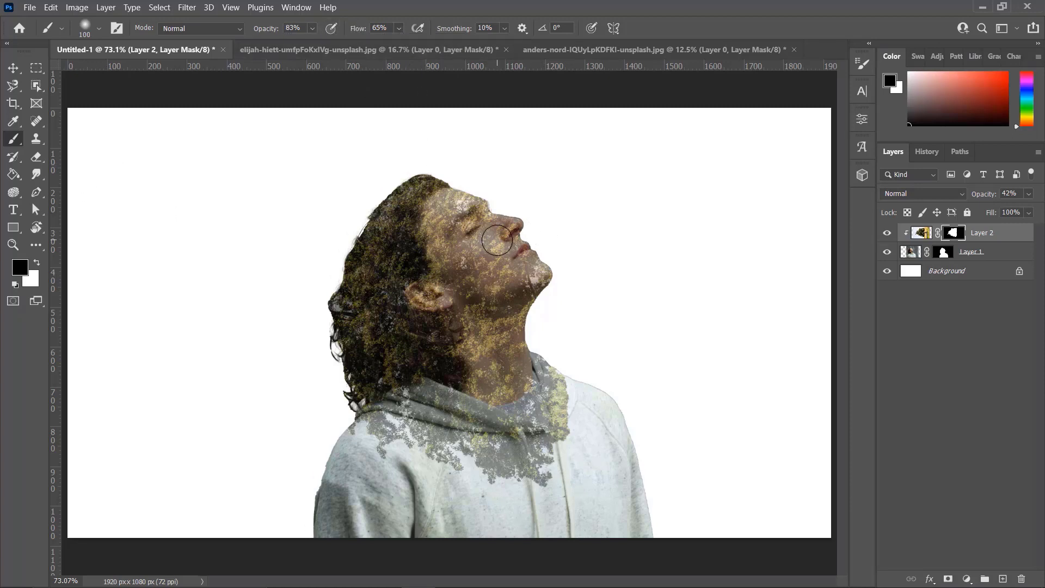
Enlarge the soft brush to 200 px and paint black on the tree layer's mask to clear the foliage from the man's face
key(bracketright)
key(bracketright)
key(bracketright)
key(bracketright)
right_click(522, 221)
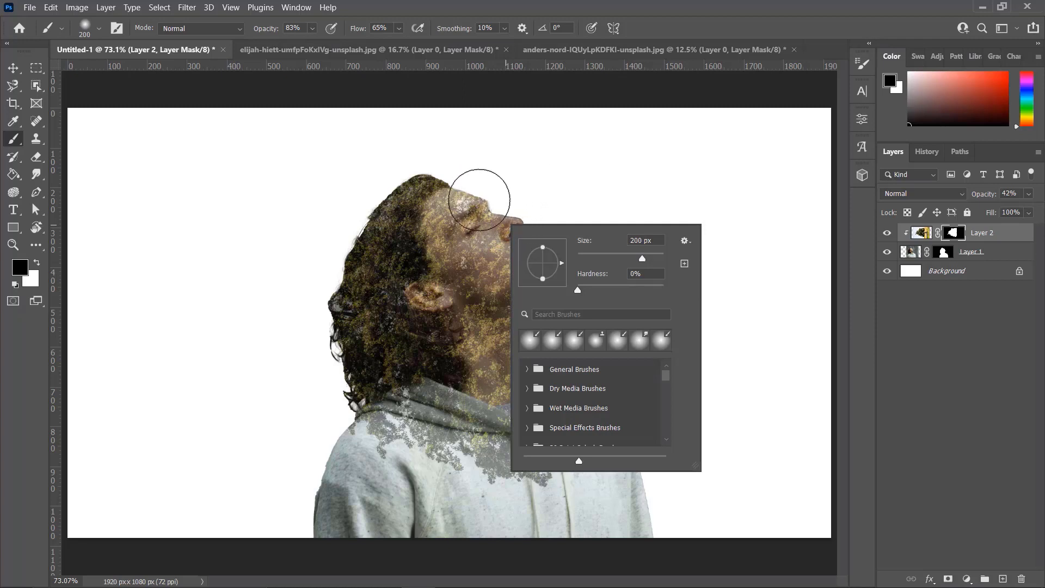
click(489, 192)
mouse_move(490, 205)
mouse_down()
mouse_move(518, 261)
mouse_move(536, 262)
mouse_move(464, 196)
mouse_move(478, 224)
mouse_move(460, 221)
mouse_move(459, 239)
mouse_move(457, 214)
mouse_move(490, 256)
mouse_move(478, 251)
mouse_move(517, 266)
mouse_move(522, 234)
mouse_move(539, 278)
mouse_up()
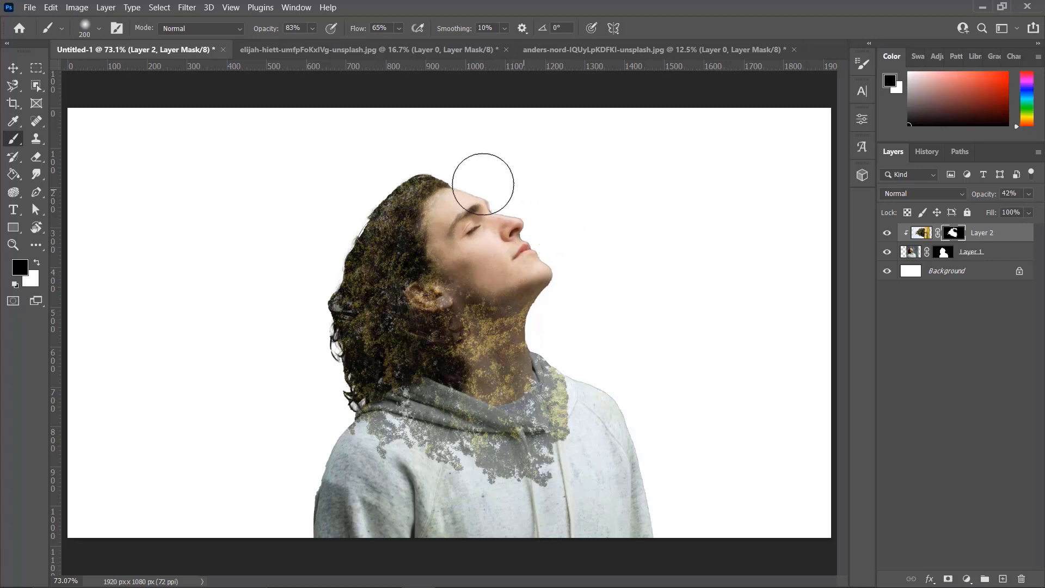
Restore the tree layer's opacity to 100% and mask the foliage off the chin and the front shoulder of the hoodie
click(1029, 195)
drag(1003, 212, 1037, 212)
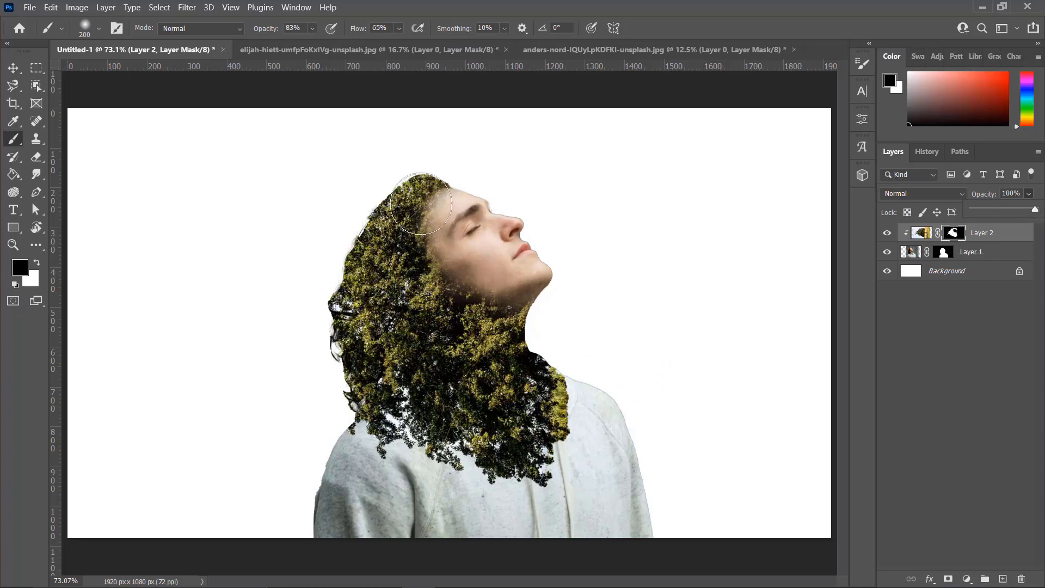
click(543, 271)
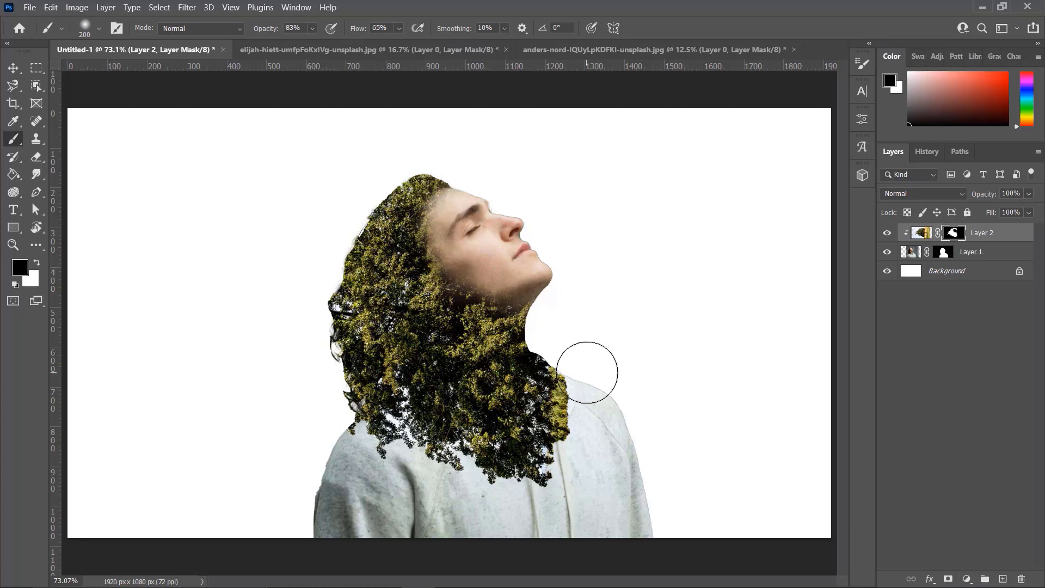
mouse_move(597, 392)
mouse_down()
mouse_move(613, 422)
mouse_move(568, 338)
mouse_move(599, 411)
mouse_up()
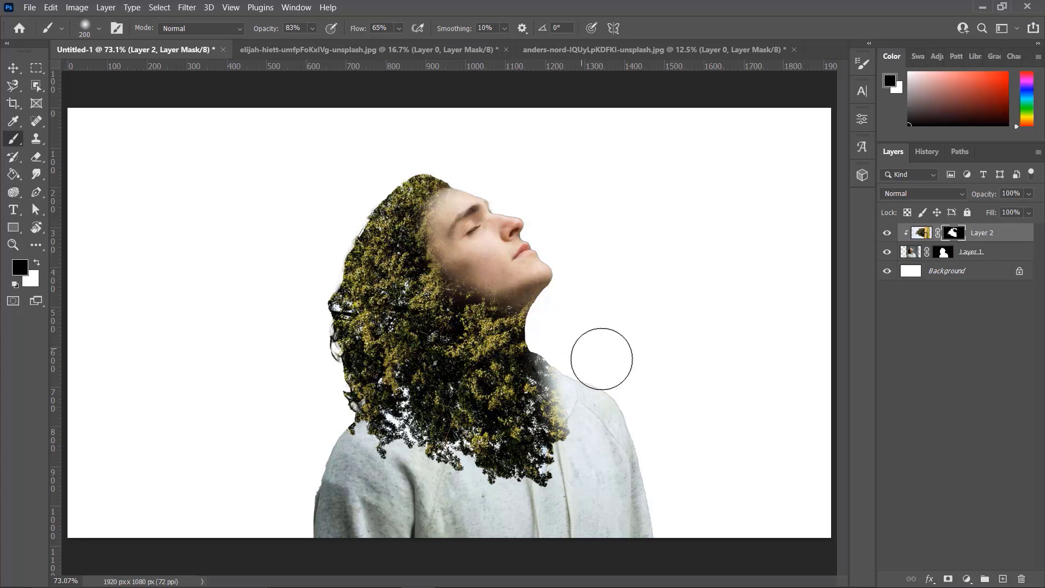
click(349, 481)
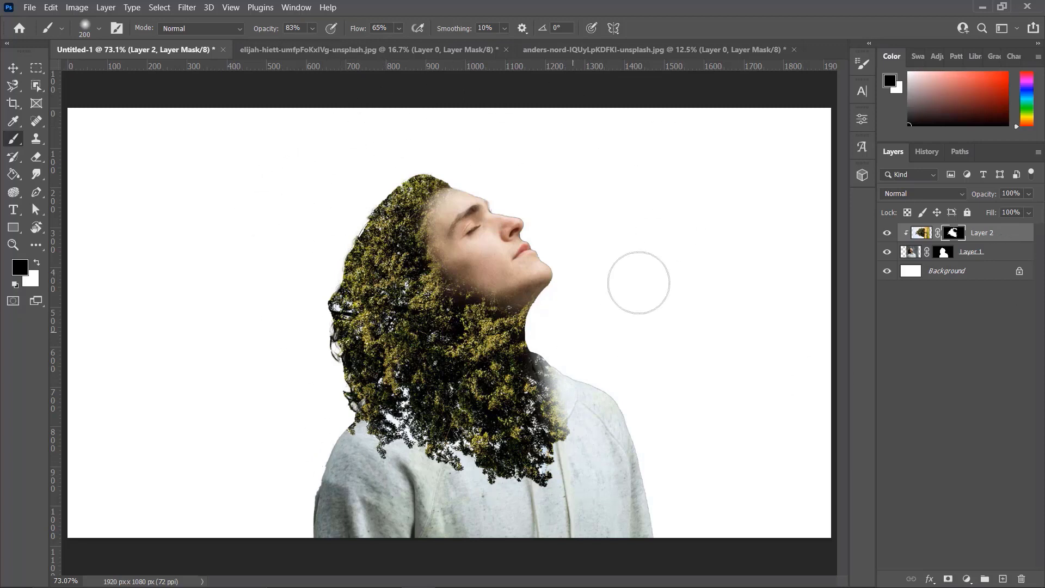
Duplicate Layer 2 as Layer 2 copy and release the copy's clipping mask
right_click(1007, 235)
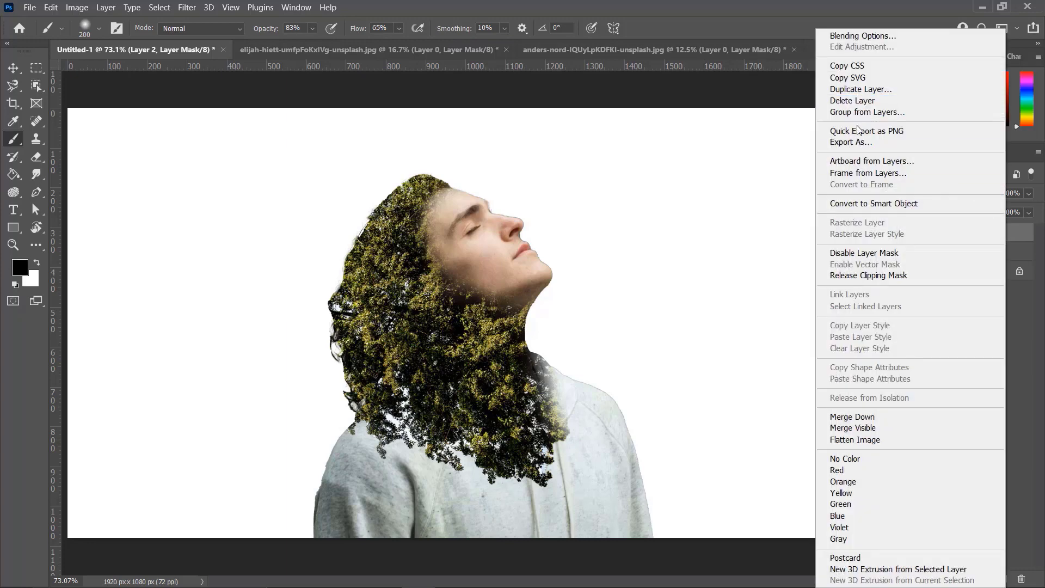
click(845, 90)
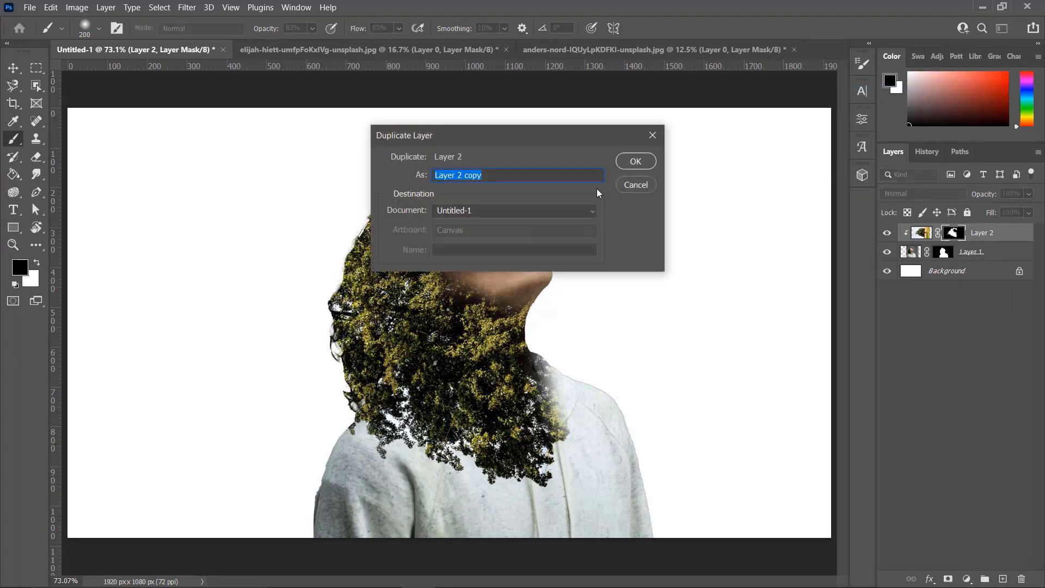
click(635, 161)
key(x)
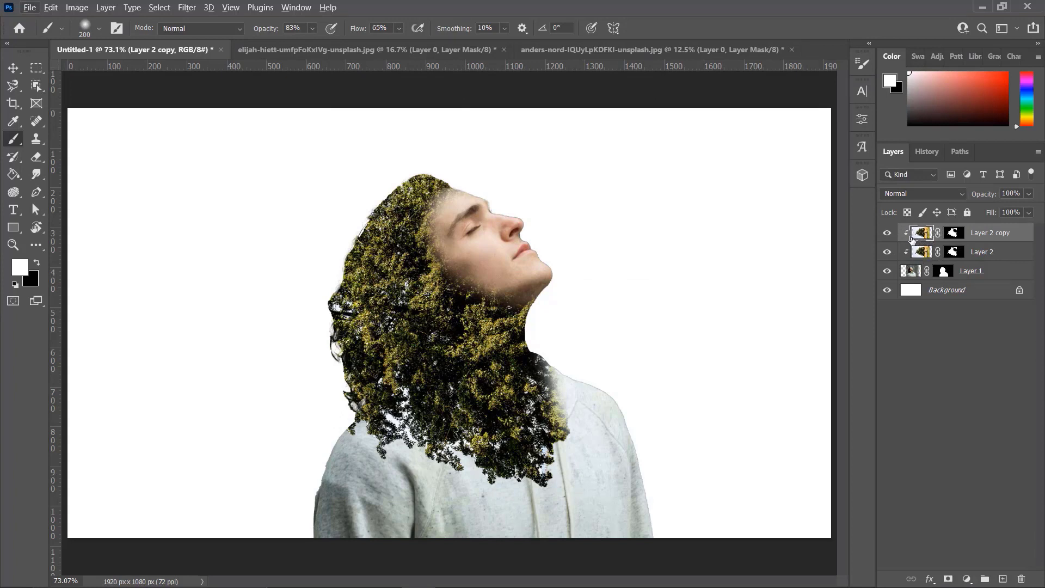
key(alt)
alt+click(935, 238)
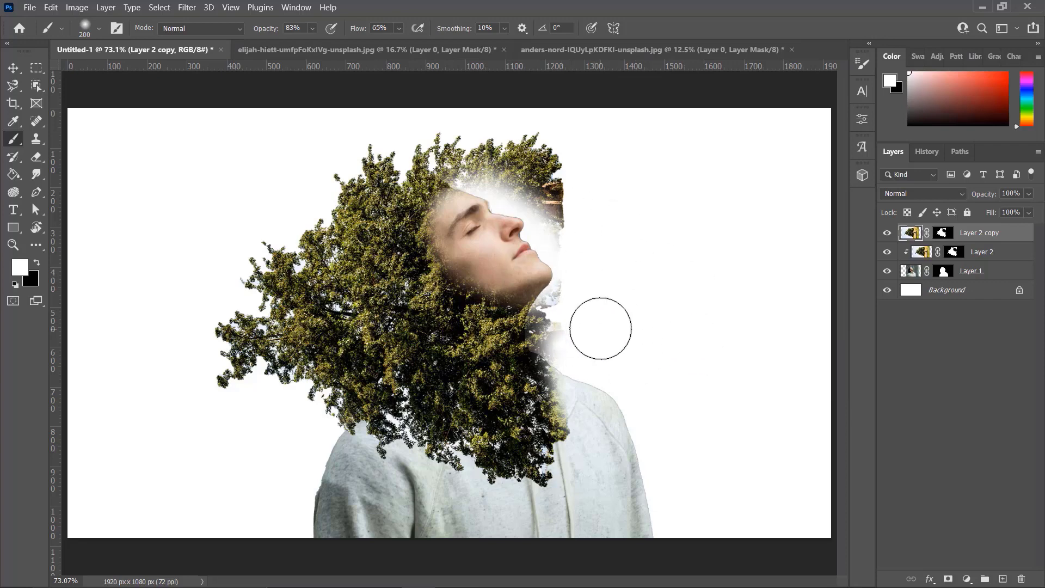
Paint black on the Layer 2 copy mask to remove the foliage above the forehead and the remnants in front of the chin and neck
click(940, 235)
key(x)
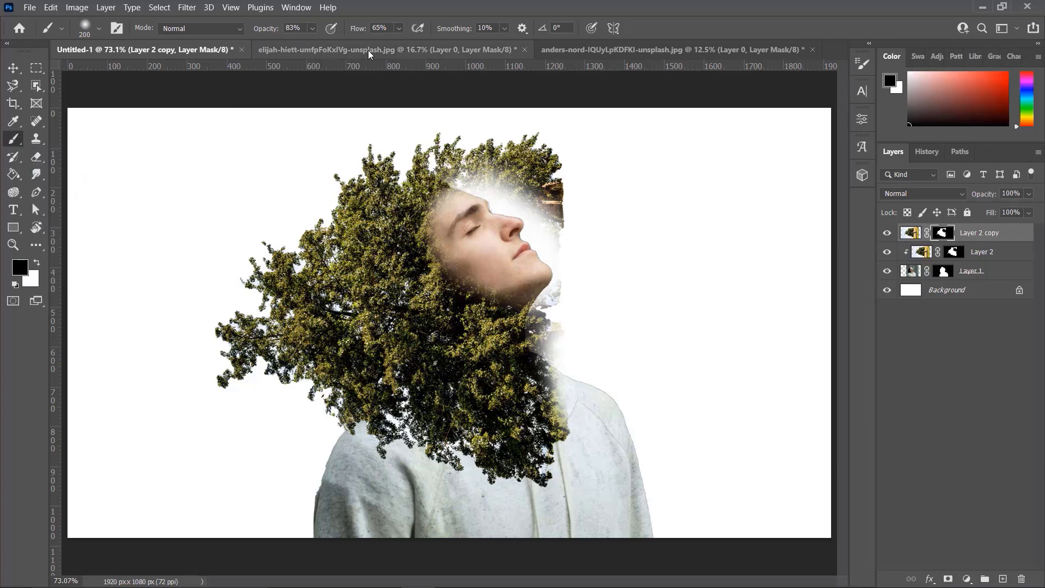
mouse_move(548, 189)
mouse_down()
mouse_move(480, 155)
mouse_move(522, 192)
mouse_move(487, 159)
mouse_move(484, 216)
mouse_move(498, 159)
mouse_move(552, 196)
mouse_move(508, 139)
mouse_move(543, 142)
mouse_move(560, 175)
mouse_move(567, 246)
mouse_move(539, 154)
mouse_move(508, 161)
mouse_move(483, 137)
mouse_move(484, 161)
mouse_move(472, 165)
mouse_move(487, 144)
mouse_up()
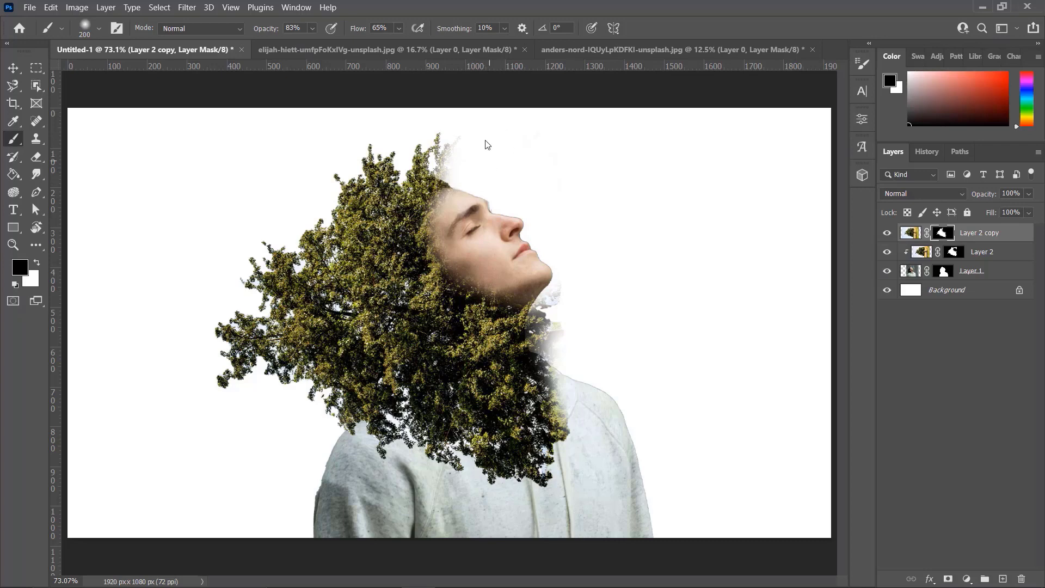
mouse_move(548, 261)
mouse_down()
mouse_move(576, 315)
mouse_move(540, 317)
mouse_move(566, 284)
mouse_move(565, 298)
mouse_move(565, 288)
mouse_move(547, 296)
mouse_move(558, 316)
mouse_move(559, 304)
mouse_up()
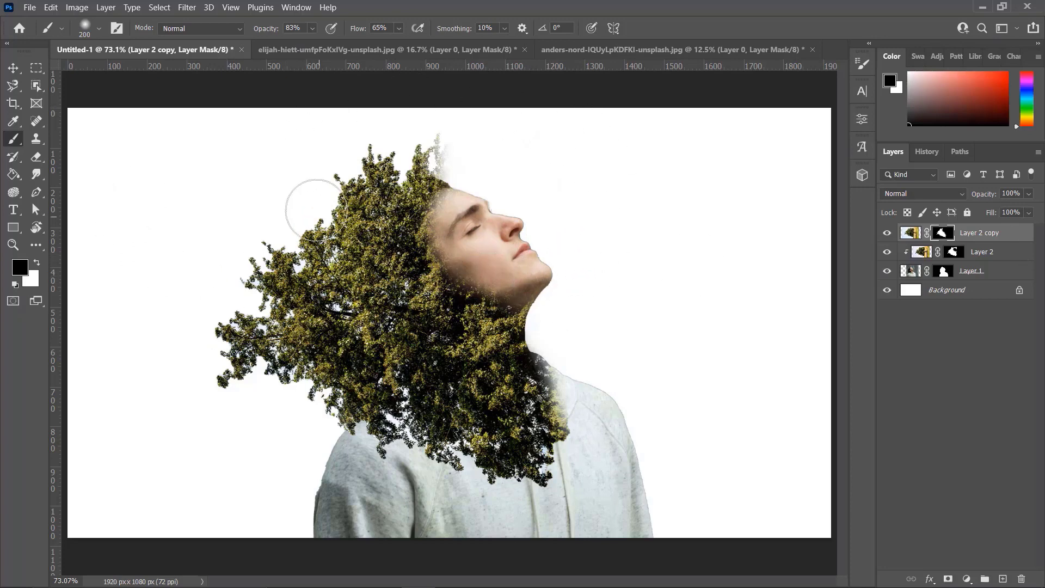
Lower the opacity of Layer 2 copy and Layer 2 together to 80%
shift+click(1002, 252)
click(1029, 196)
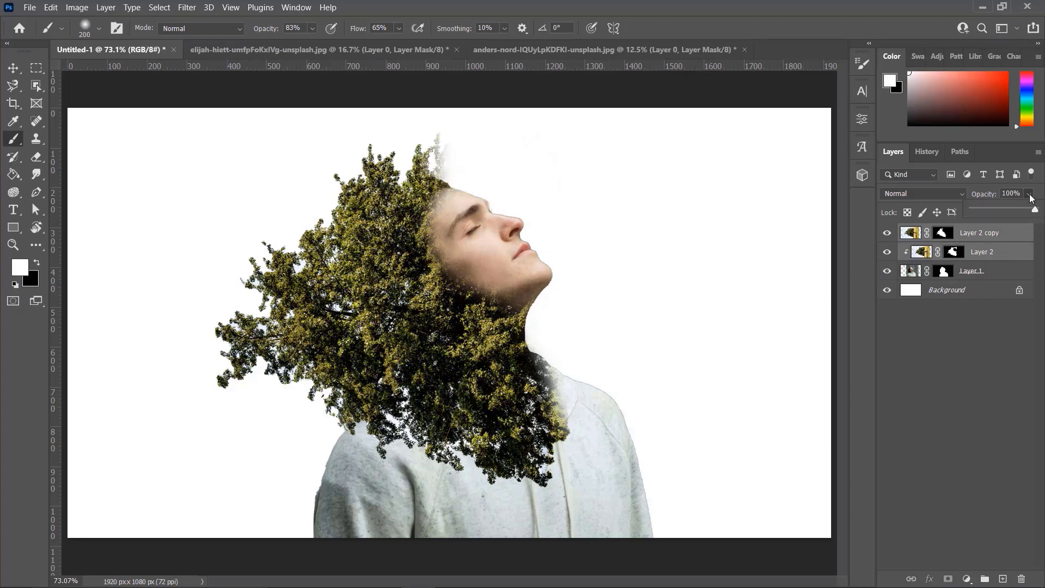
drag(1031, 212, 1029, 213)
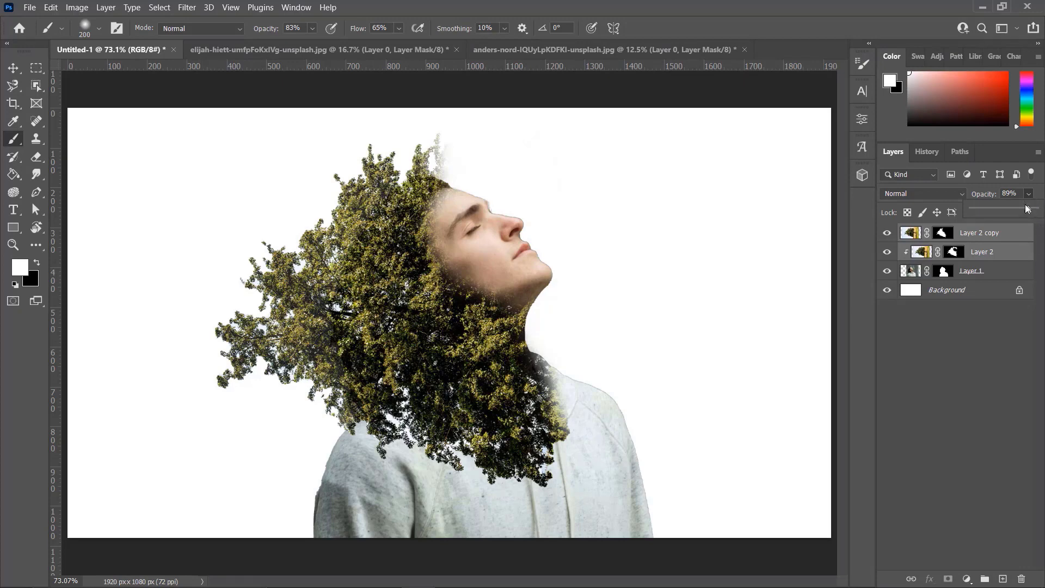
drag(1026, 210, 1023, 212)
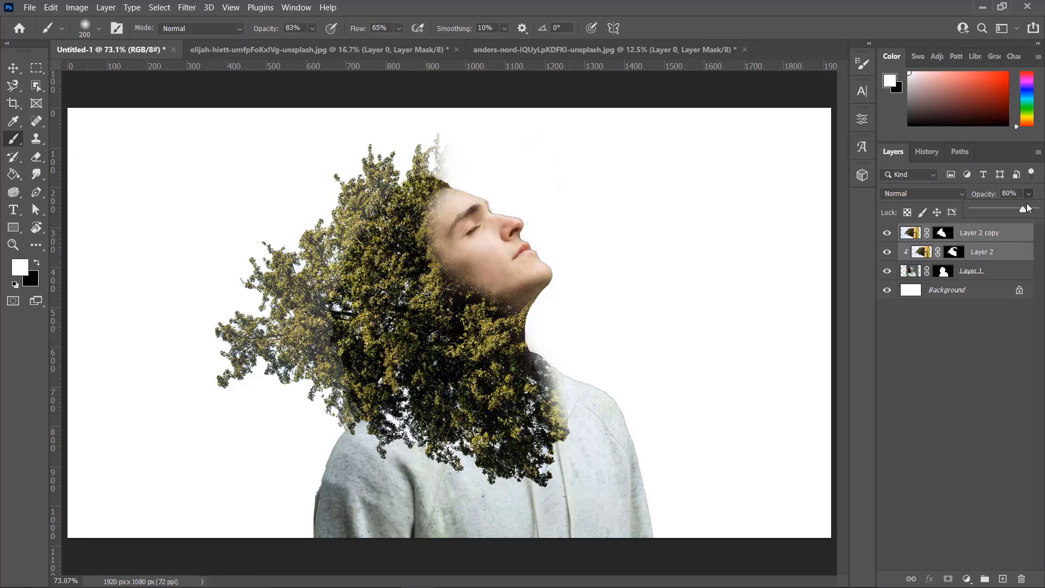
click(985, 330)
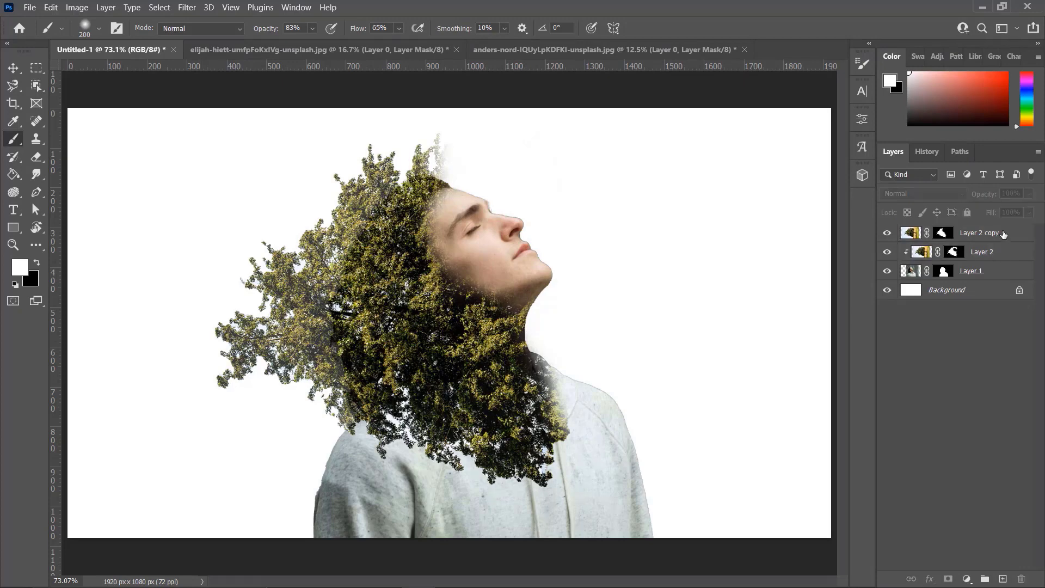
Make the Layer 2 copy mask active for painting with black as the foreground color
click(1004, 234)
click(948, 235)
key(x)
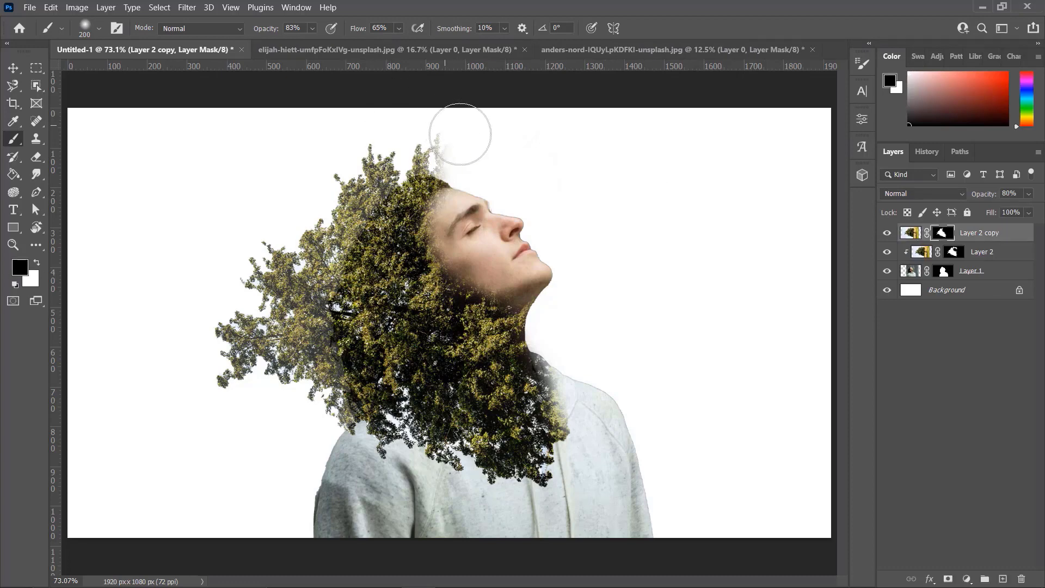